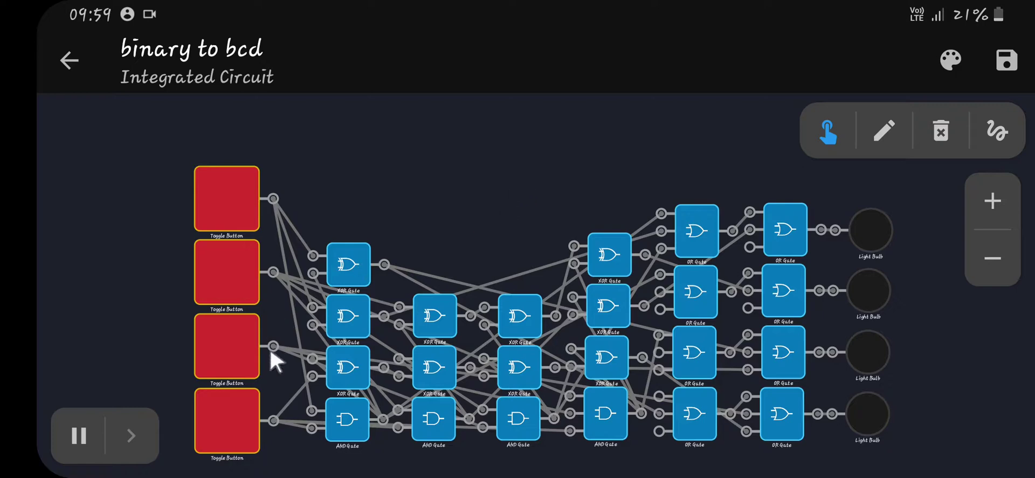
Test the binary to bcd circuit by switching input bits on and off, leaving all inputs off.
{"action": "left_click", "coordinate": [230, 419]}
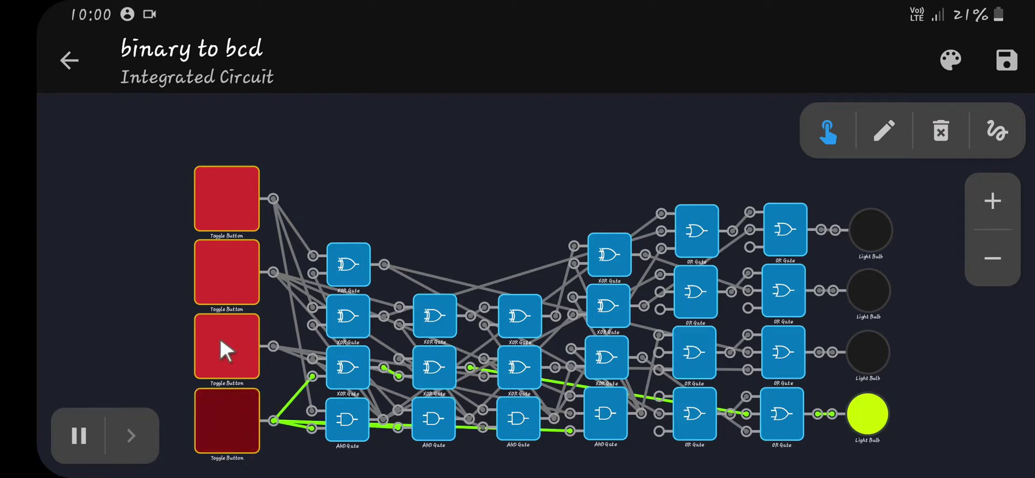
{"action": "left_click", "coordinate": [225, 350]}
{"action": "left_click", "coordinate": [231, 408]}
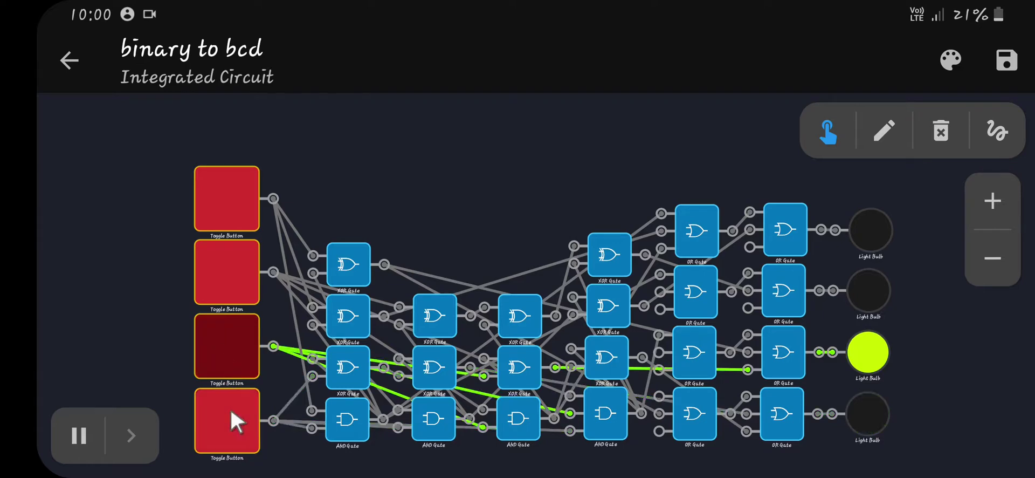
{"action": "left_click", "coordinate": [231, 339]}
{"action": "left_click", "coordinate": [238, 280]}
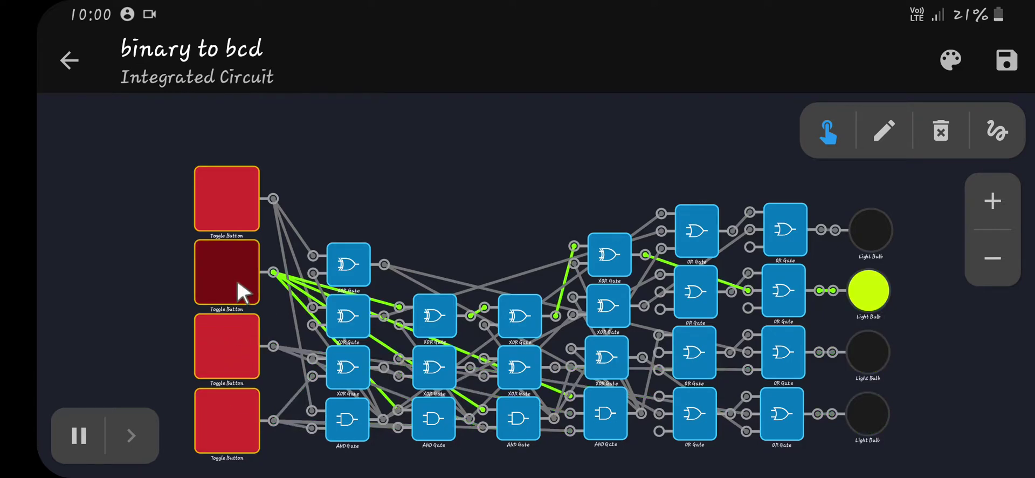
{"action": "left_click", "coordinate": [237, 279]}
{"action": "left_click", "coordinate": [228, 422]}
{"action": "left_click", "coordinate": [225, 278]}
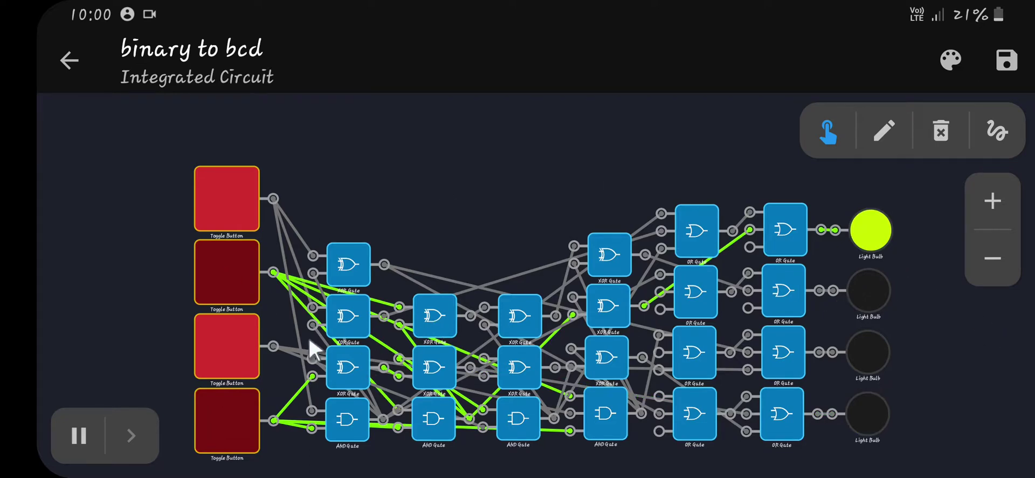
{"action": "left_click", "coordinate": [236, 407]}
{"action": "left_click", "coordinate": [226, 274]}
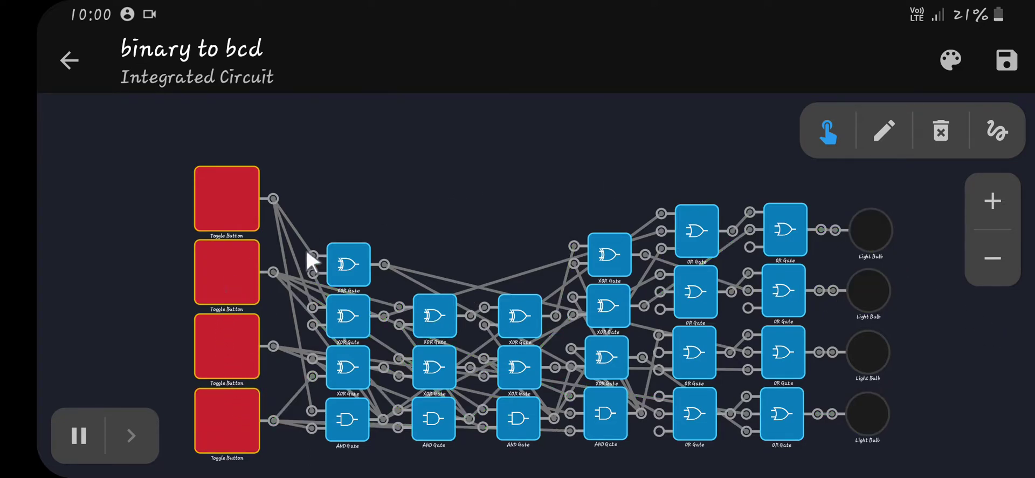
Add a Toggle Button and a Light Bulb from the Components list.
{"action": "left_click_drag", "start_coordinate": [479, 248], "coordinate": [453, 228]}
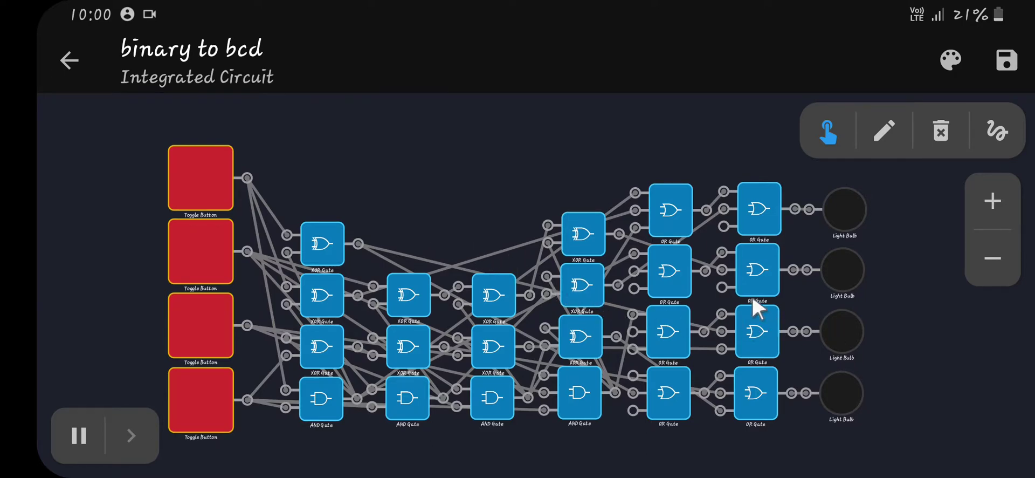
{"action": "left_click_drag", "start_coordinate": [443, 191], "coordinate": [467, 189]}
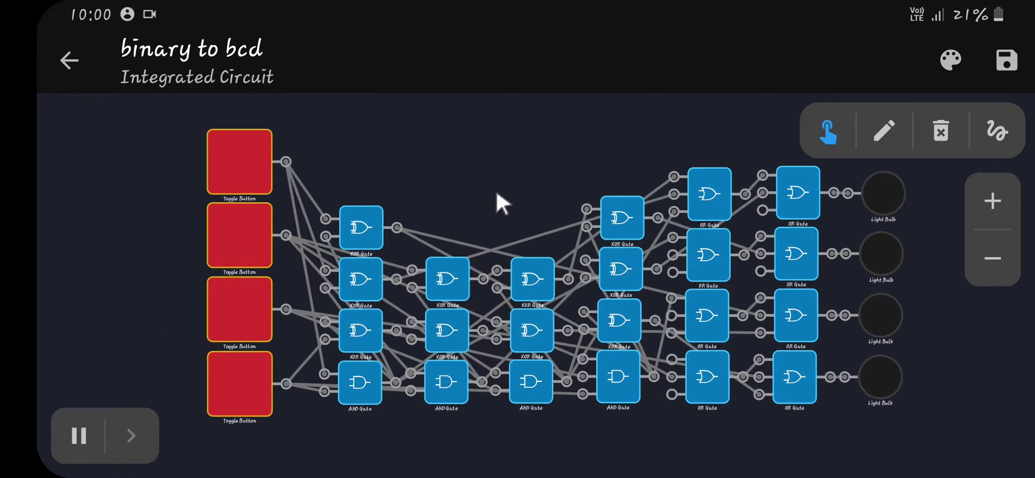
{"action": "left_click", "coordinate": [884, 130]}
{"action": "left_click", "coordinate": [983, 435]}
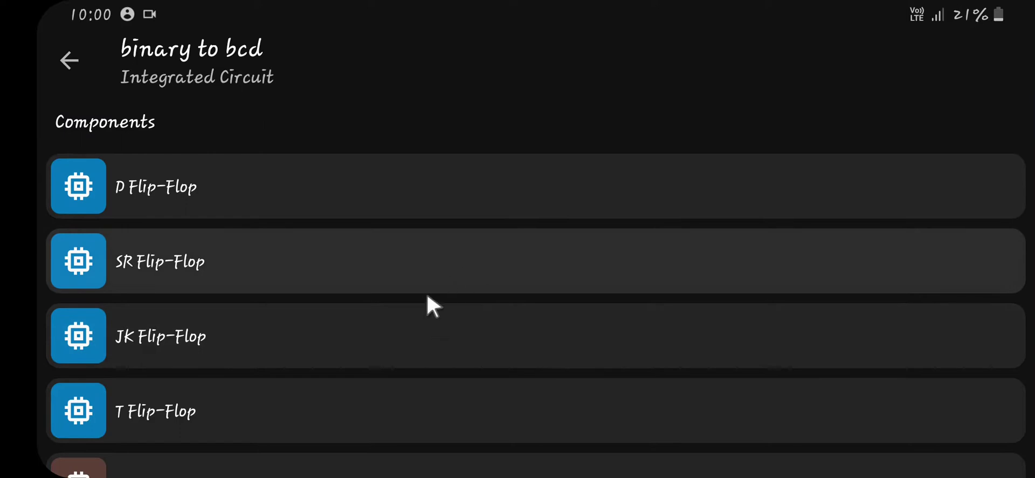
{"action": "left_click_drag", "start_coordinate": [410, 381], "coordinate": [449, 115]}
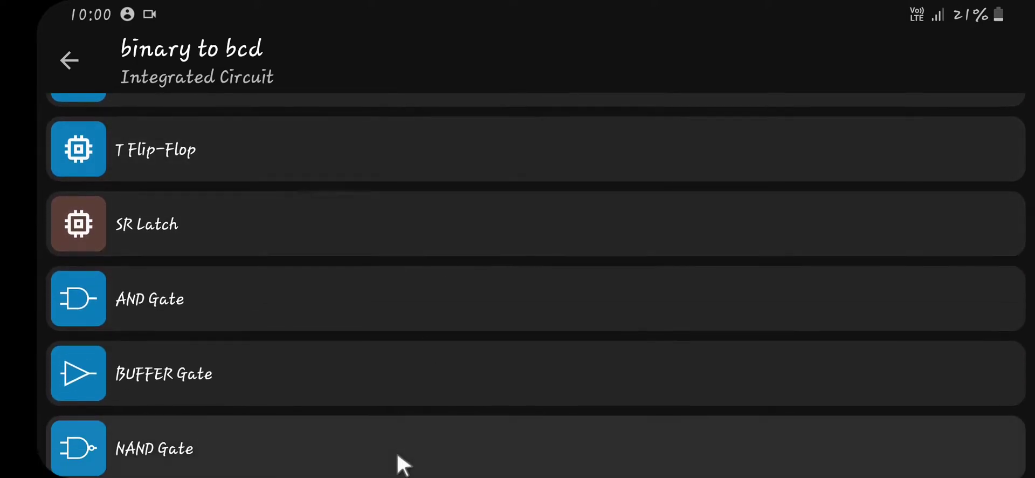
{"action": "left_click_drag", "start_coordinate": [407, 461], "coordinate": [430, 268]}
{"action": "left_click_drag", "start_coordinate": [442, 429], "coordinate": [451, 339]}
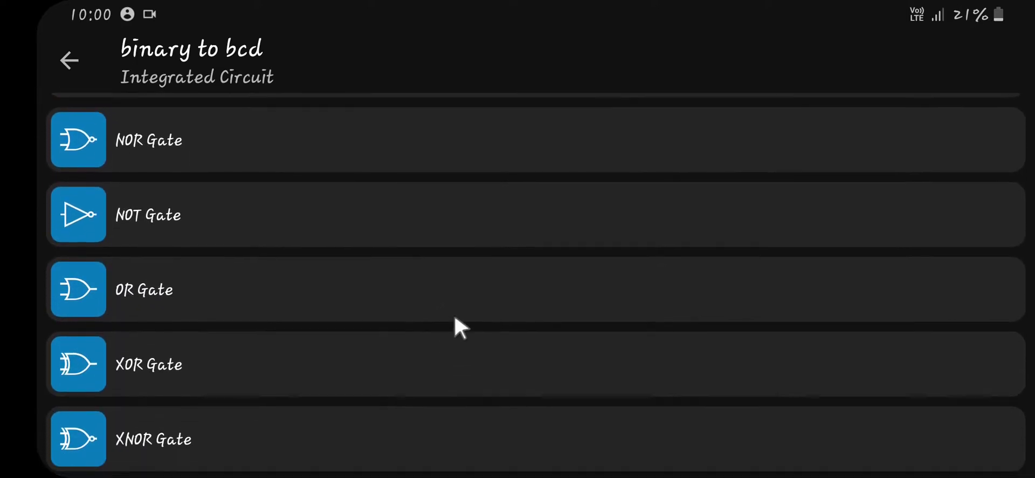
{"action": "left_click_drag", "start_coordinate": [457, 400], "coordinate": [474, 226]}
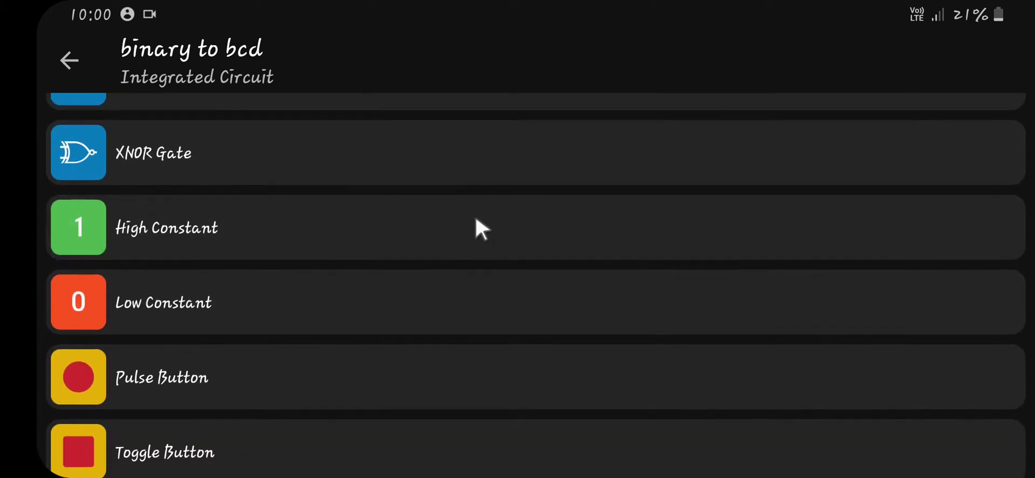
{"action": "left_click", "coordinate": [388, 443]}
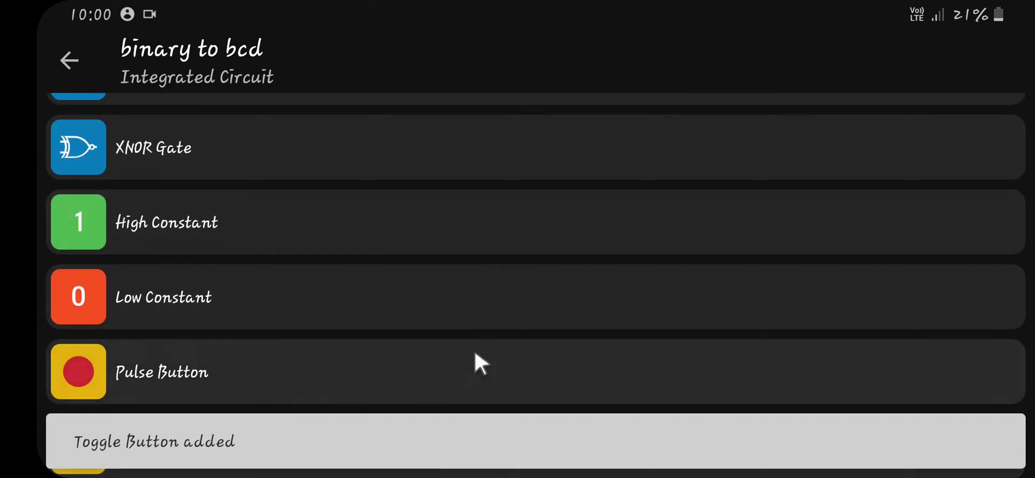
{"action": "left_click_drag", "start_coordinate": [474, 351], "coordinate": [490, 231]}
{"action": "left_click", "coordinate": [395, 377]}
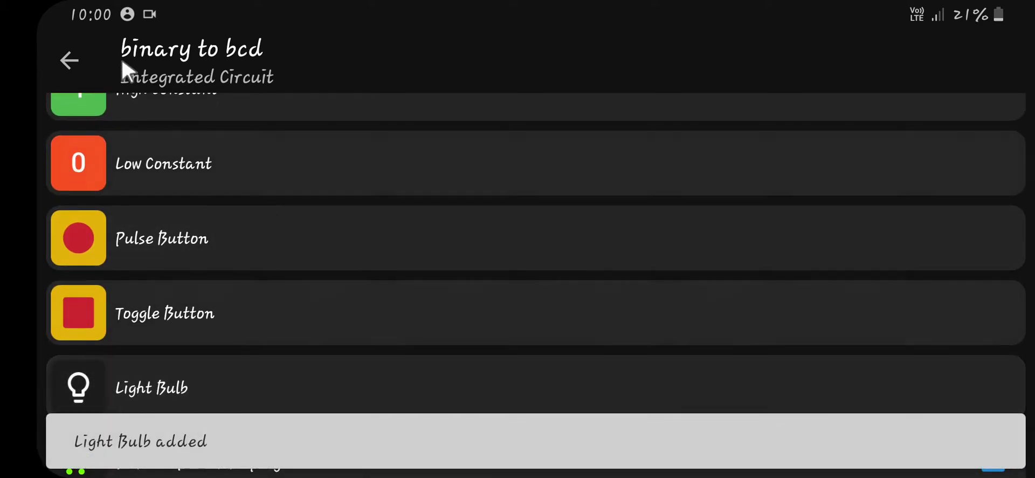
{"action": "left_click", "coordinate": [64, 59]}
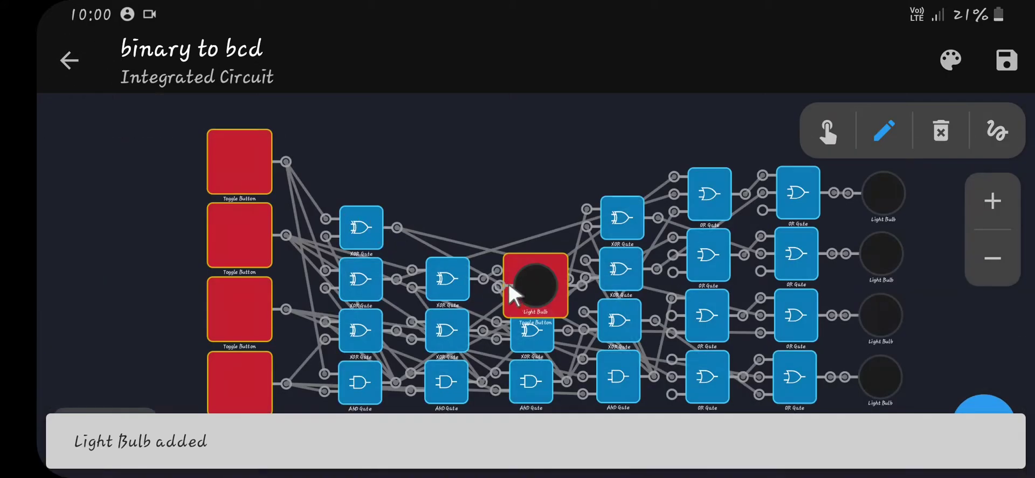
Move the new light bulb to the lower right of the circuit.
{"action": "left_click_drag", "start_coordinate": [523, 280], "coordinate": [892, 431]}
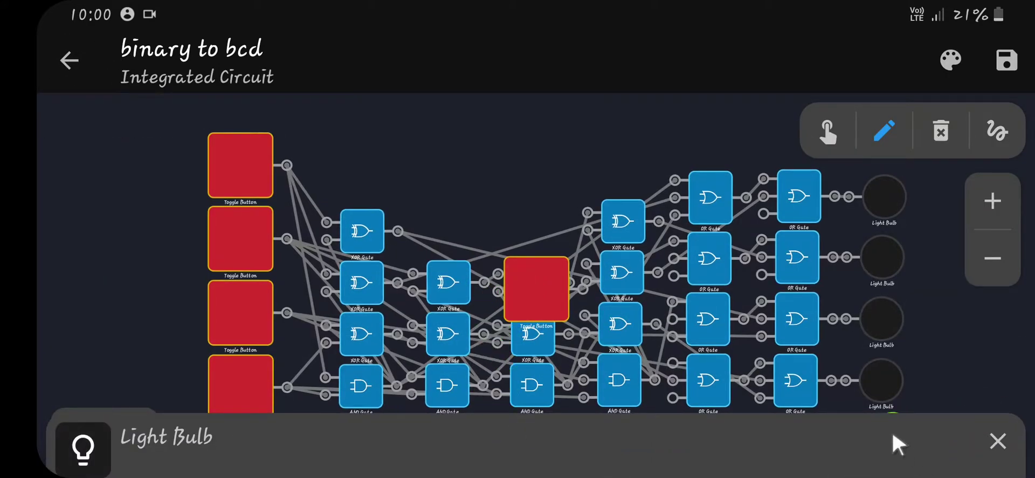
{"action": "left_click_drag", "start_coordinate": [519, 285], "coordinate": [406, 363]}
{"action": "left_click_drag", "start_coordinate": [508, 261], "coordinate": [319, 344]}
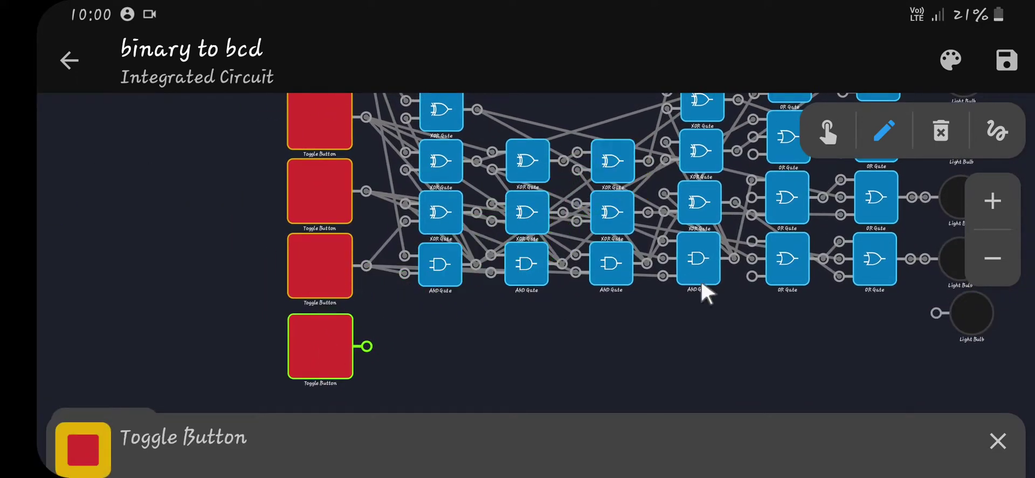
Wire the new toggle button's output directly to the new light bulb.
{"action": "left_click", "coordinate": [996, 131]}
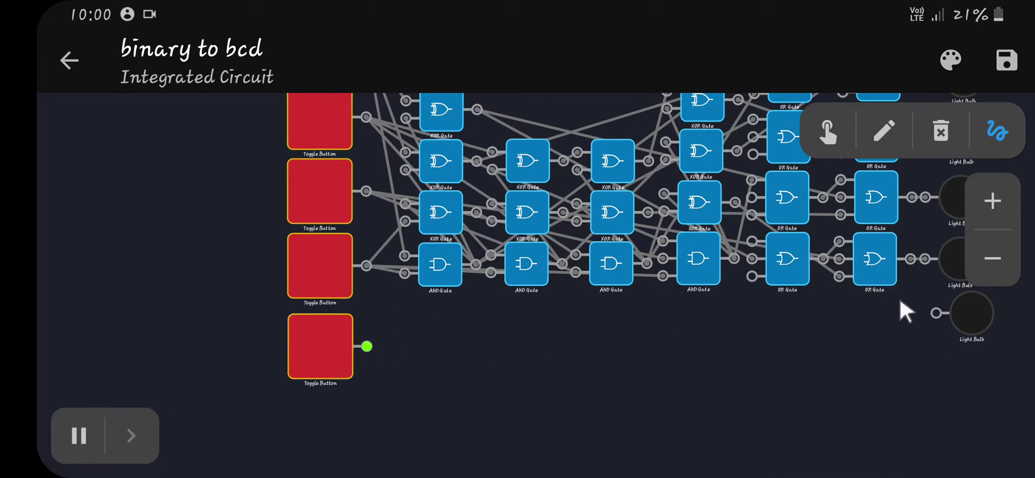
{"action": "left_click", "coordinate": [935, 313]}
{"action": "left_click_drag", "start_coordinate": [742, 338], "coordinate": [636, 438]}
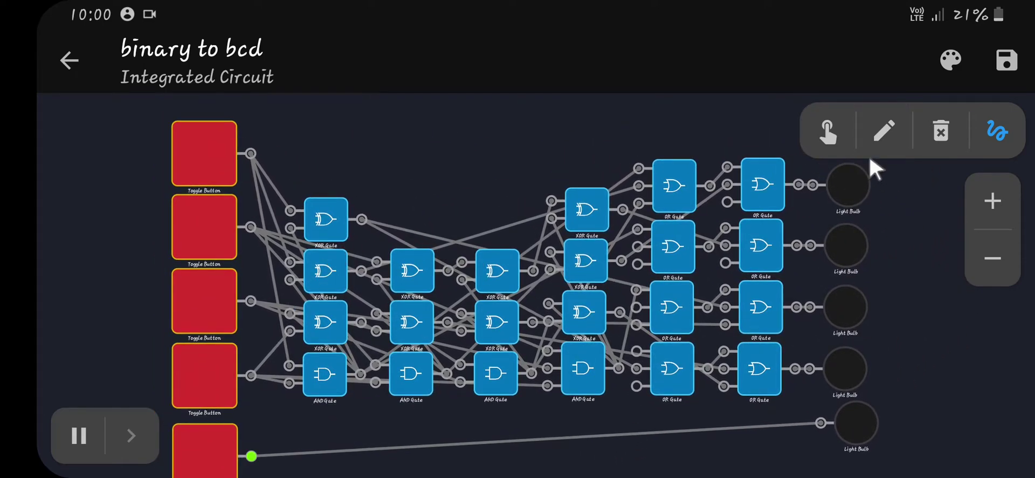
{"action": "left_click", "coordinate": [828, 132]}
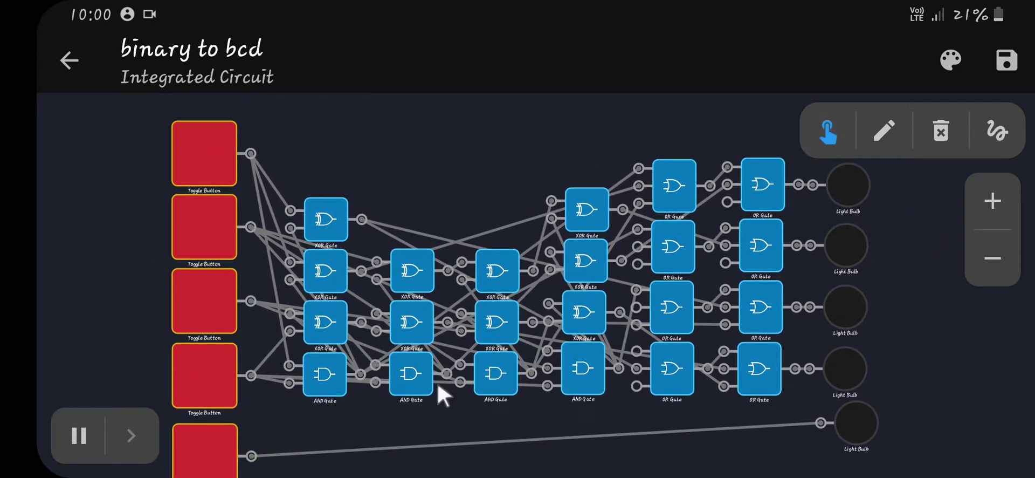
Turn the four original input bits on, then turn them all off again.
{"action": "left_click", "coordinate": [188, 360]}
{"action": "left_click", "coordinate": [193, 310]}
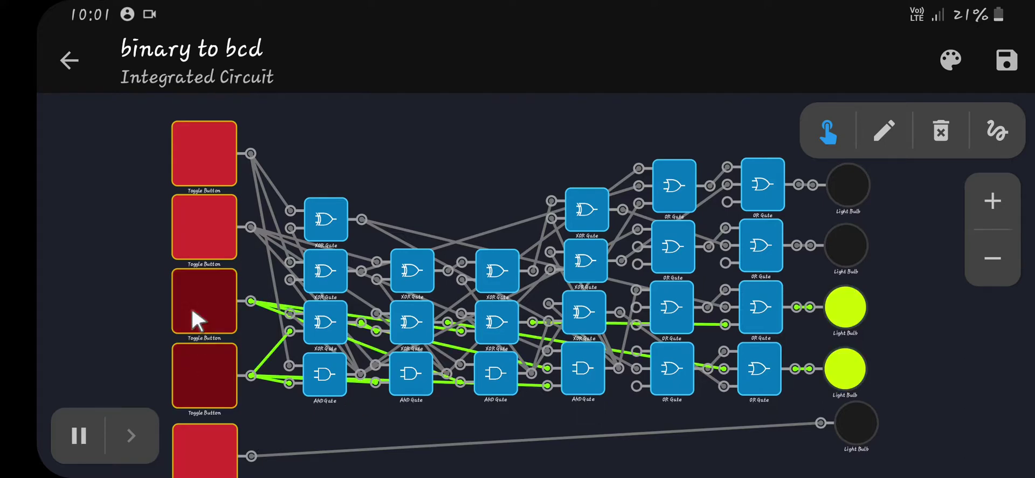
{"action": "left_click", "coordinate": [193, 225]}
{"action": "left_click", "coordinate": [208, 160]}
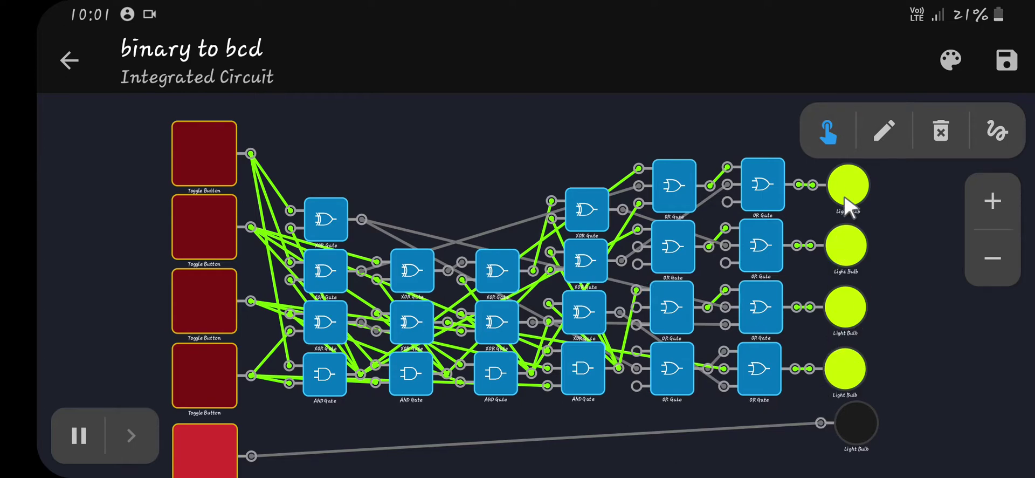
{"action": "left_click", "coordinate": [200, 356]}
{"action": "left_click", "coordinate": [209, 296]}
{"action": "left_click", "coordinate": [213, 210]}
{"action": "left_click", "coordinate": [218, 151]}
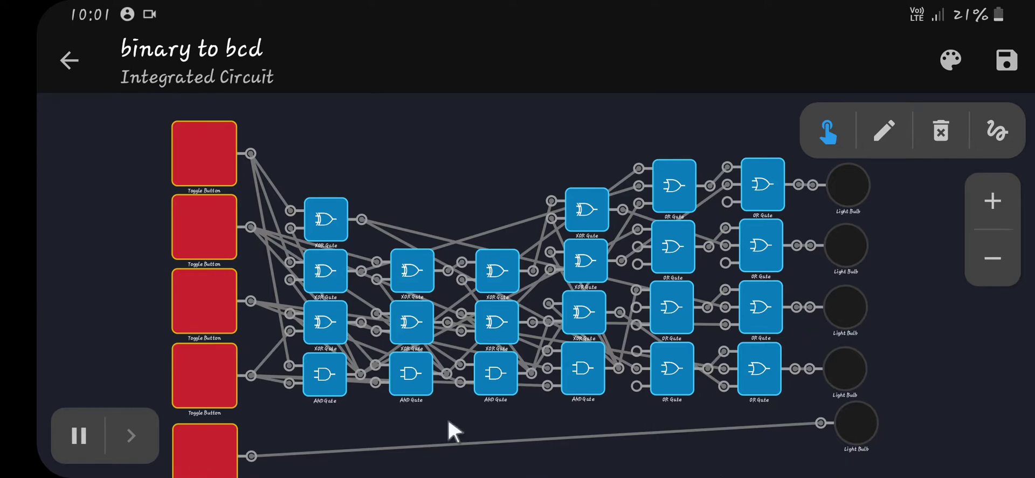
Switch on the fifth, fourth, third and second toggles to light bulbs one, three and five.
{"action": "left_click", "coordinate": [211, 452]}
{"action": "left_click", "coordinate": [211, 380]}
{"action": "left_click", "coordinate": [213, 318]}
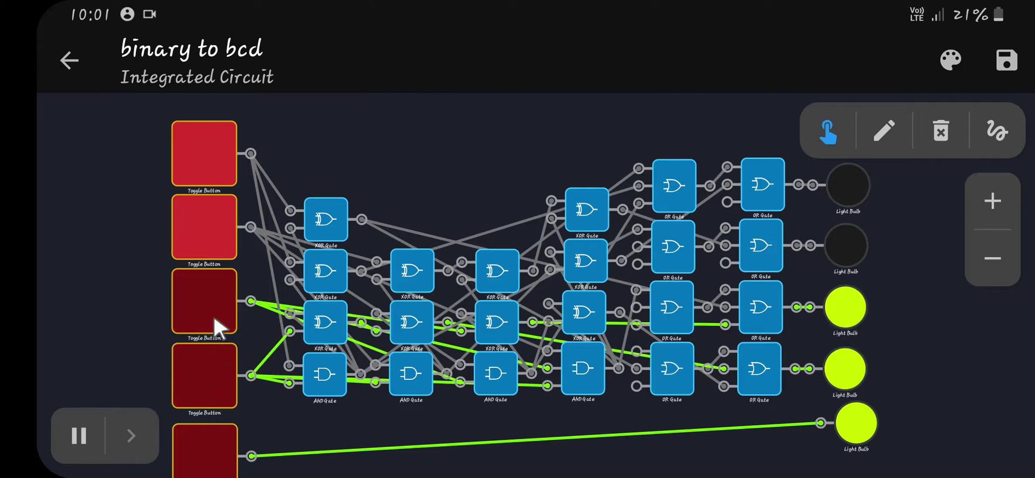
{"action": "left_click", "coordinate": [215, 240]}
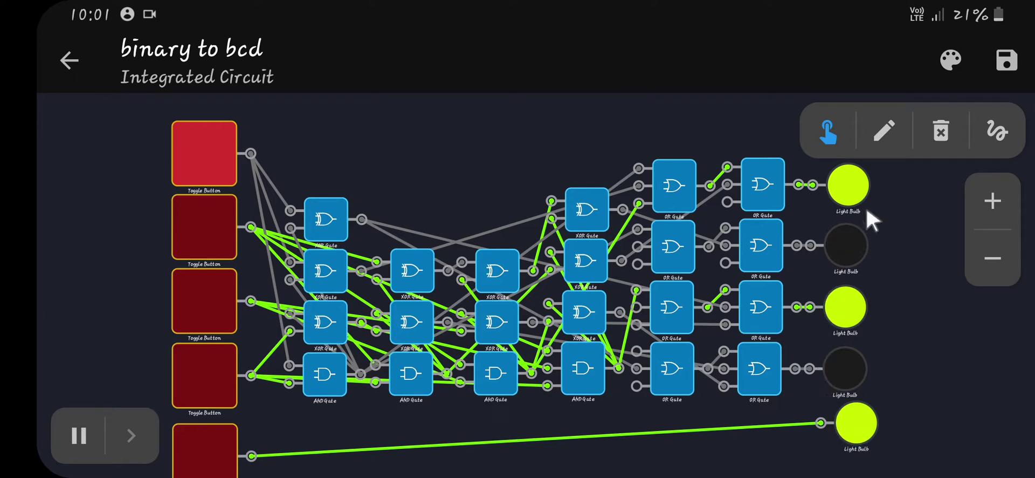
Switch off the bottom, fourth, third and second input toggles so every bulb goes dark.
{"action": "left_click_drag", "start_coordinate": [890, 185], "coordinate": [891, 364]}
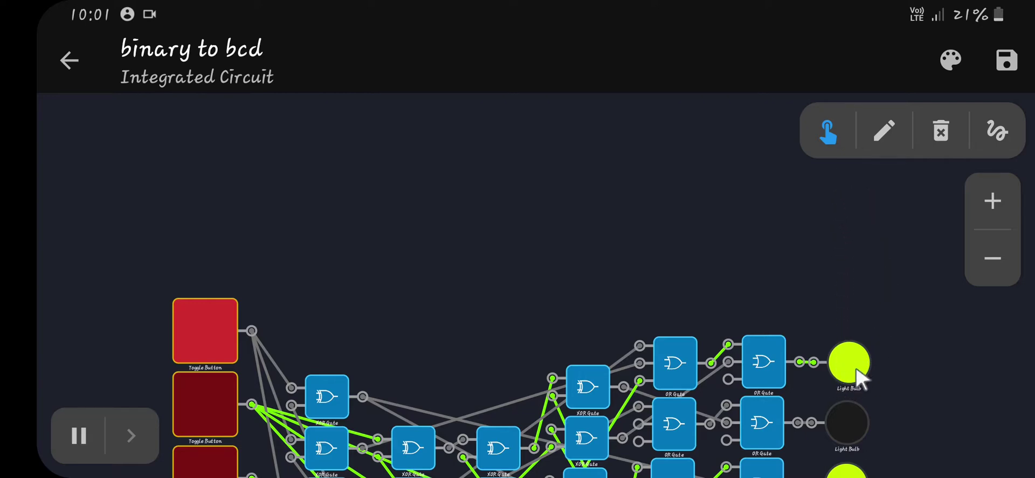
{"action": "left_click_drag", "start_coordinate": [889, 412], "coordinate": [856, 220]}
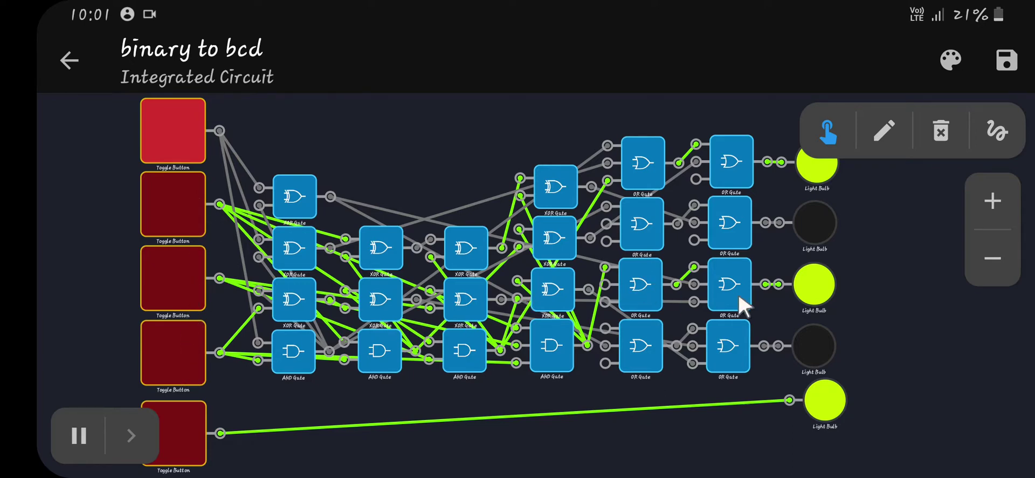
{"action": "left_click_drag", "start_coordinate": [869, 231], "coordinate": [823, 273]}
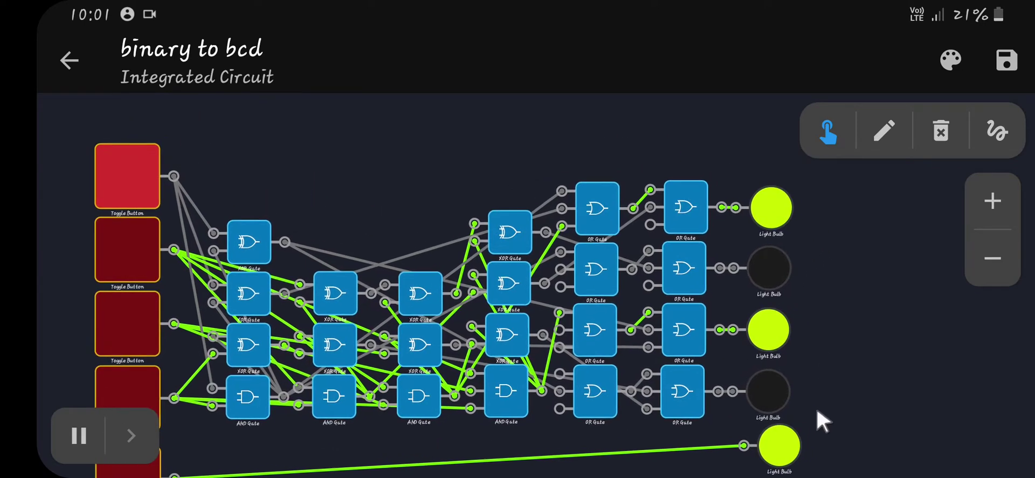
{"action": "left_click_drag", "start_coordinate": [817, 409], "coordinate": [804, 266]}
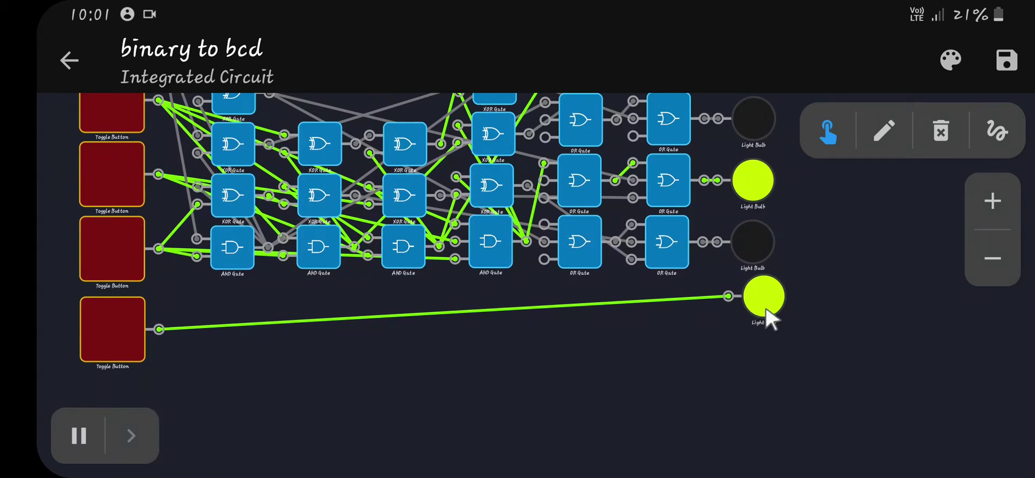
{"action": "left_click_drag", "start_coordinate": [841, 296], "coordinate": [784, 367]}
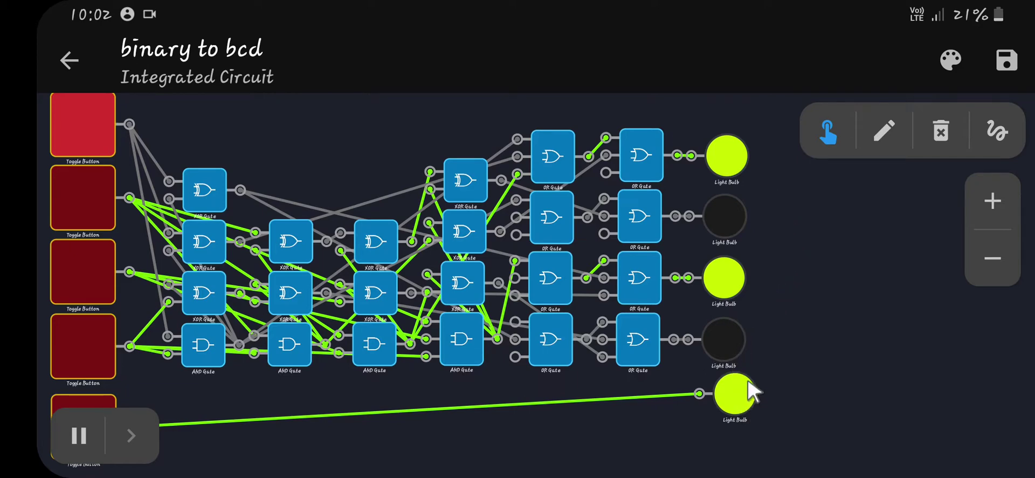
{"action": "mouse_move", "coordinate": [705, 197]}
{"action": "left_mouse_down"}
{"action": "mouse_move", "coordinate": [730, 197]}
{"action": "mouse_move", "coordinate": [709, 200]}
{"action": "left_mouse_up"}
{"action": "left_click_drag", "start_coordinate": [219, 373], "coordinate": [351, 356]}
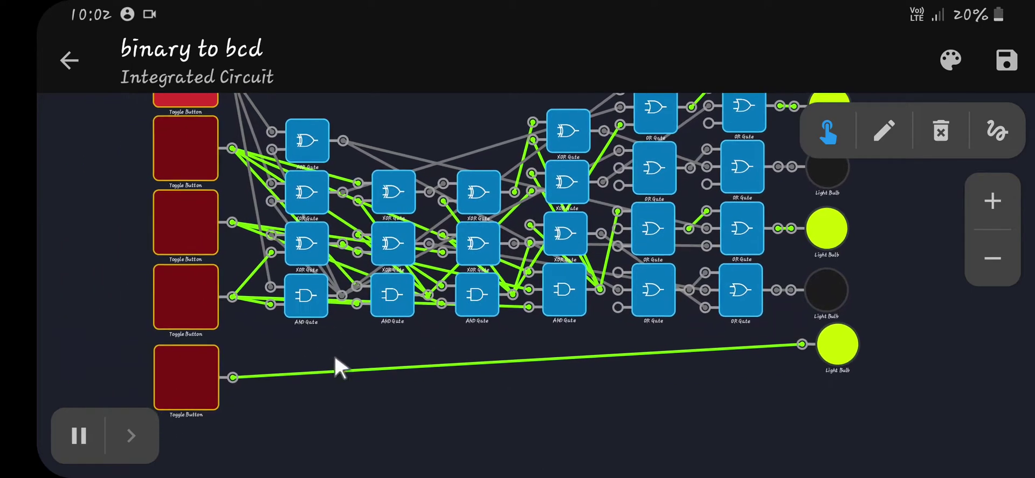
{"action": "left_click", "coordinate": [212, 372]}
{"action": "left_click", "coordinate": [202, 291]}
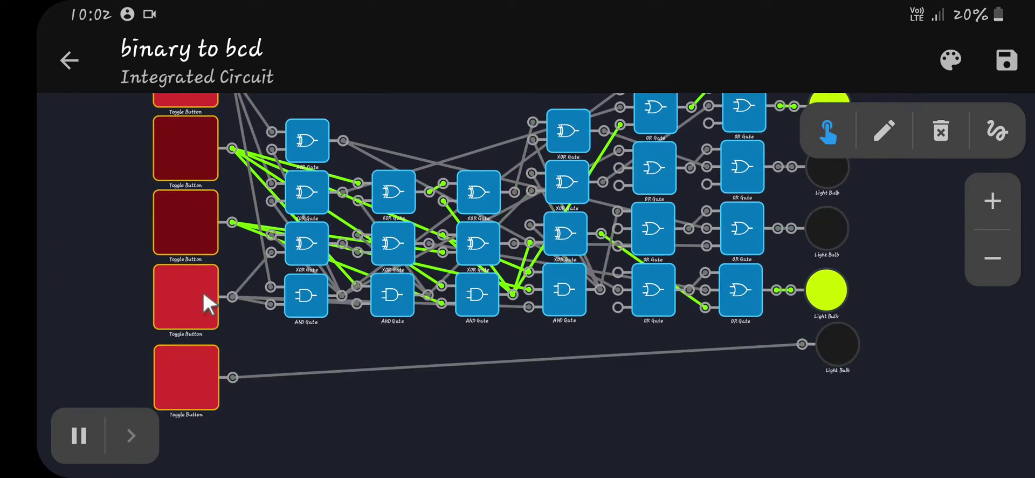
{"action": "left_click", "coordinate": [190, 233]}
{"action": "left_click", "coordinate": [200, 140]}
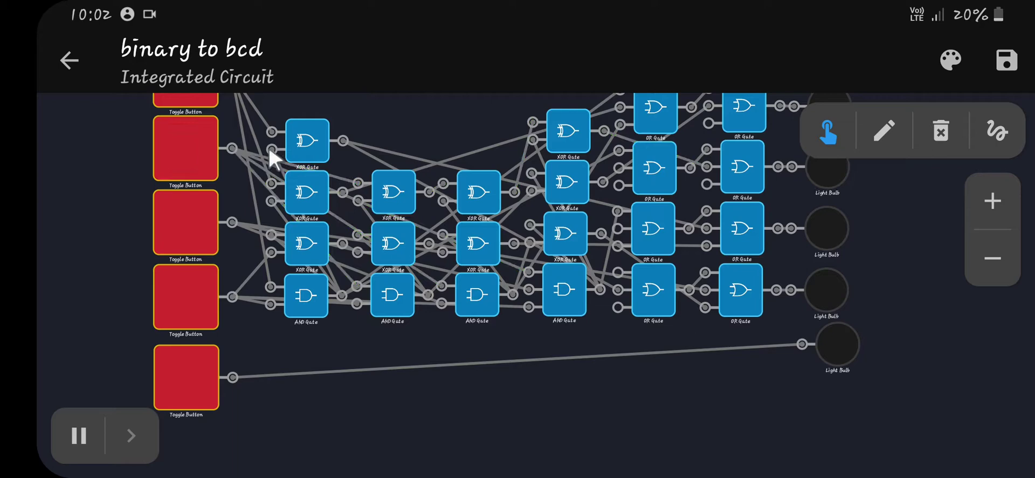
Recentre the circuit, then pull down and dismiss the notification shade.
{"action": "left_click_drag", "start_coordinate": [441, 358], "coordinate": [439, 418]}
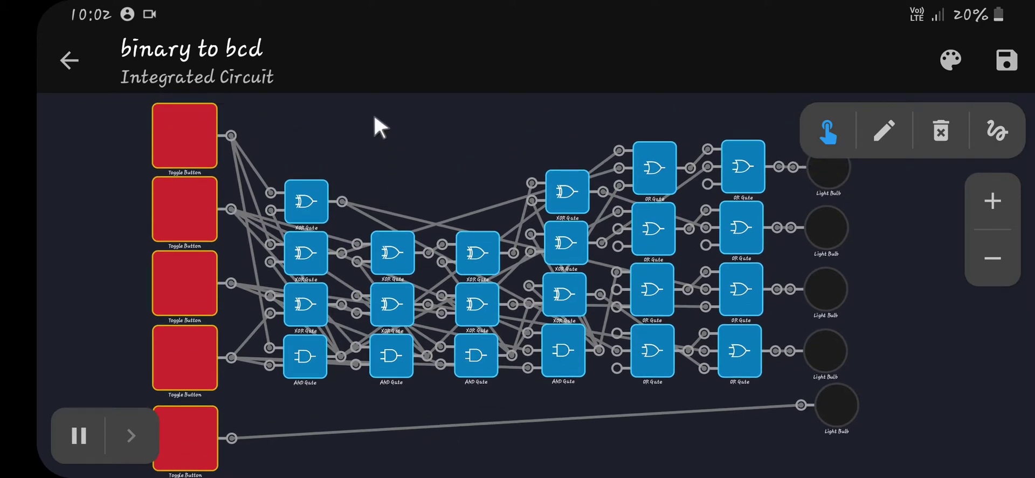
{"action": "left_click_drag", "start_coordinate": [410, 149], "coordinate": [413, 182]}
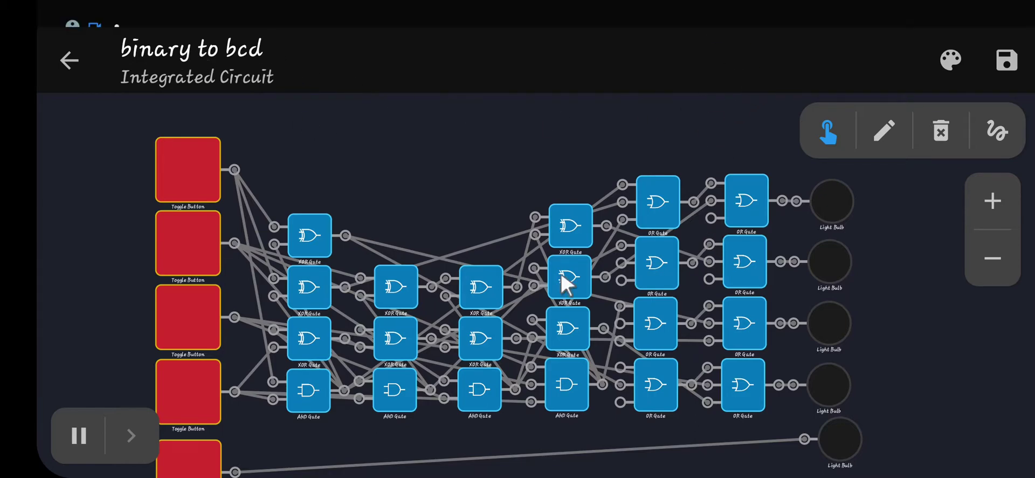
{"action": "left_click_drag", "start_coordinate": [431, 5], "coordinate": [289, 294]}
{"action": "left_click", "coordinate": [259, 397]}
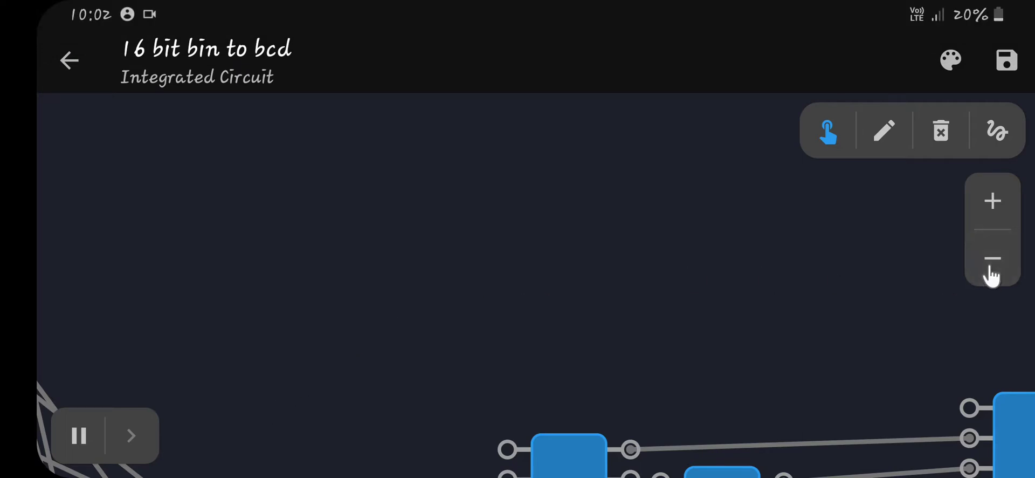
Zoom out on the 16 bit bin to bcd circuit and switch the bottom input on and off.
{"action": "left_click", "coordinate": [989, 270]}
{"action": "left_click", "coordinate": [988, 267]}
{"action": "left_click_drag", "start_coordinate": [383, 380], "coordinate": [565, 257]}
{"action": "left_click", "coordinate": [983, 272]}
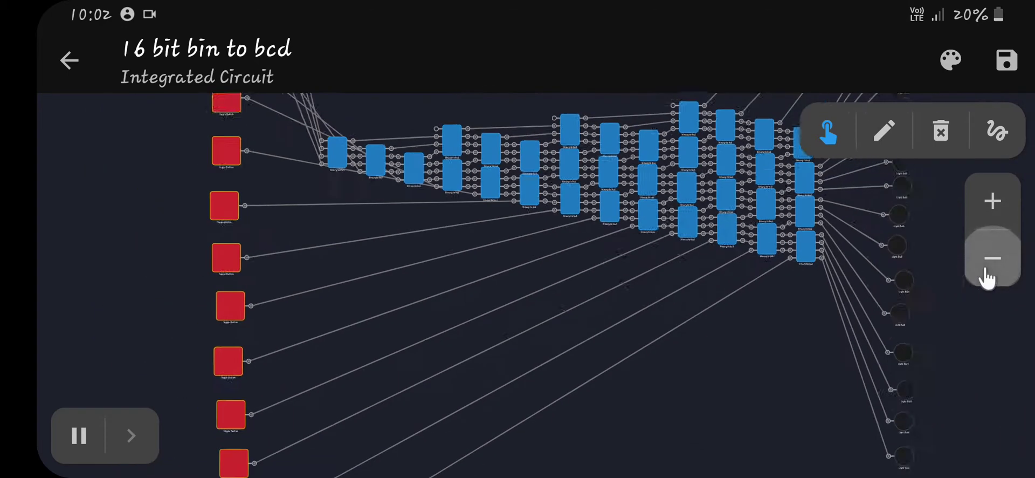
{"action": "left_click_drag", "start_coordinate": [516, 349], "coordinate": [507, 203]}
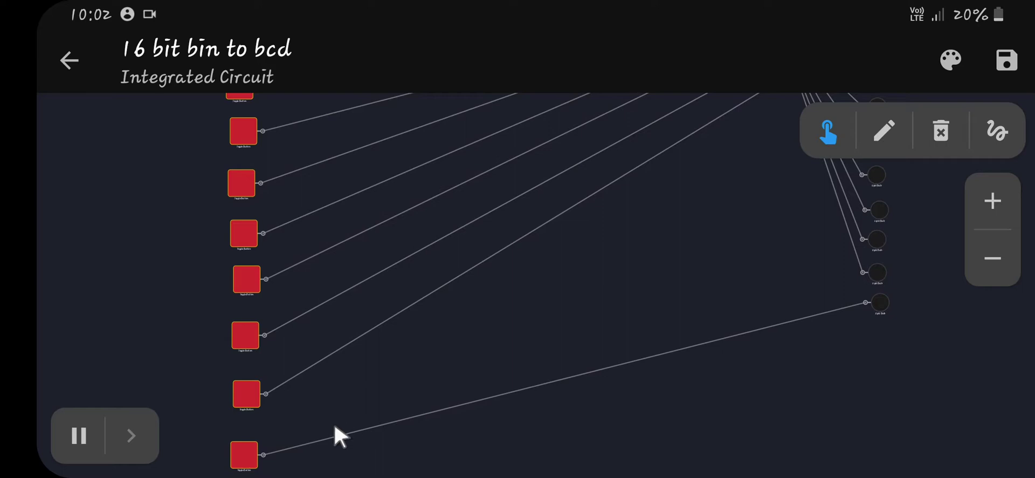
{"action": "left_click", "coordinate": [255, 451]}
{"action": "left_click", "coordinate": [255, 451]}
Centre and zoom in on the grid of binary to bcd modules.
{"action": "left_click_drag", "start_coordinate": [402, 348], "coordinate": [416, 400]}
{"action": "left_click_drag", "start_coordinate": [556, 362], "coordinate": [485, 421]}
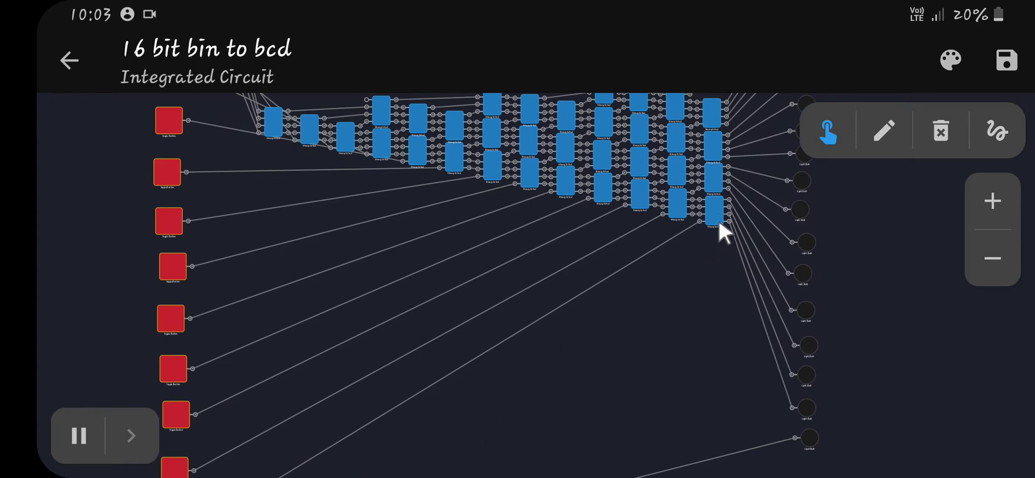
{"action": "left_click_drag", "start_coordinate": [717, 224], "coordinate": [677, 395]}
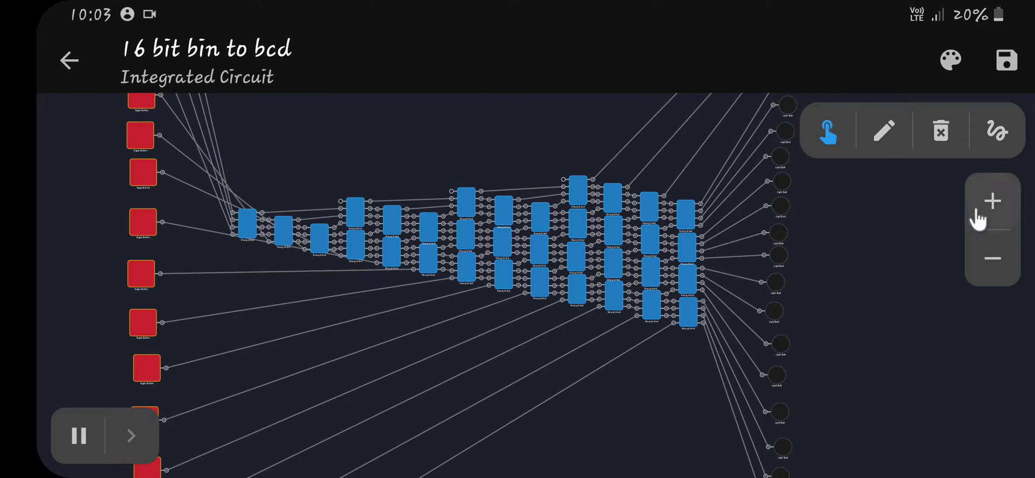
{"action": "left_click", "coordinate": [994, 205]}
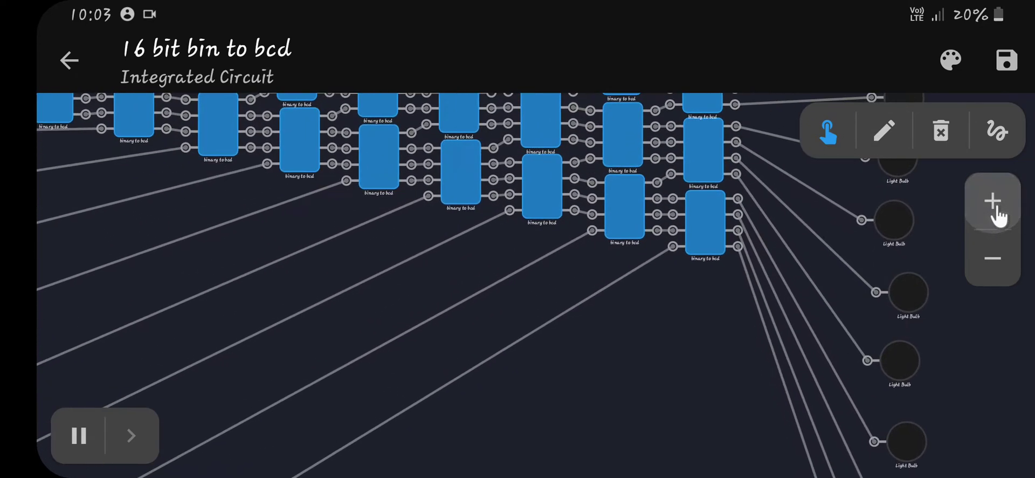
{"action": "left_click", "coordinate": [994, 205]}
{"action": "left_click_drag", "start_coordinate": [562, 303], "coordinate": [767, 300]}
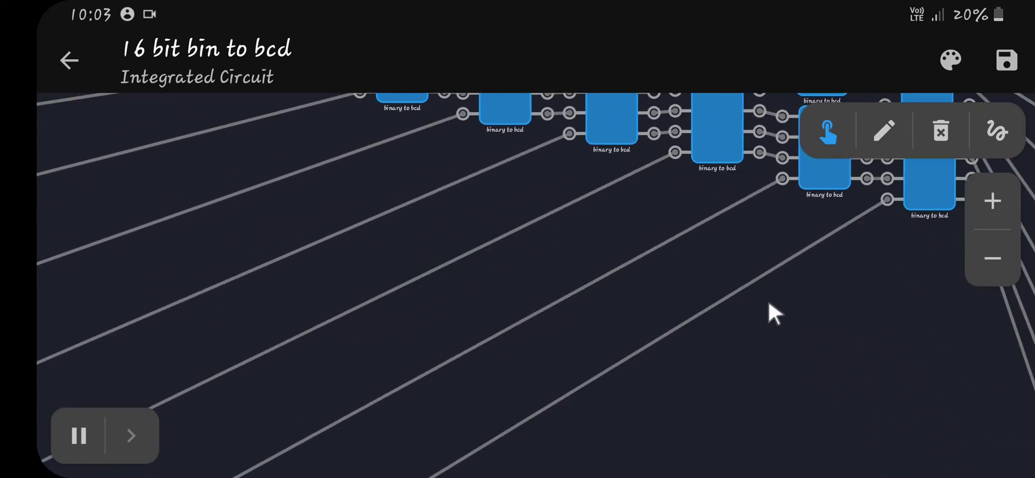
{"action": "left_click_drag", "start_coordinate": [642, 312], "coordinate": [722, 409]}
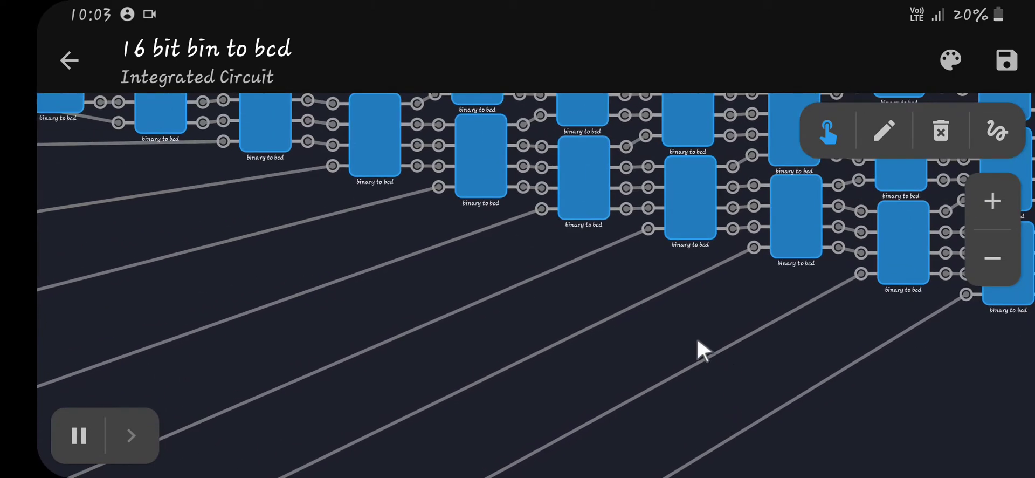
Follow the module staircase from the input toggles rightward, then zoom back out.
{"action": "scroll", "coordinate": [697, 337], "scroll_direction": "up", "scroll_amount": 4}
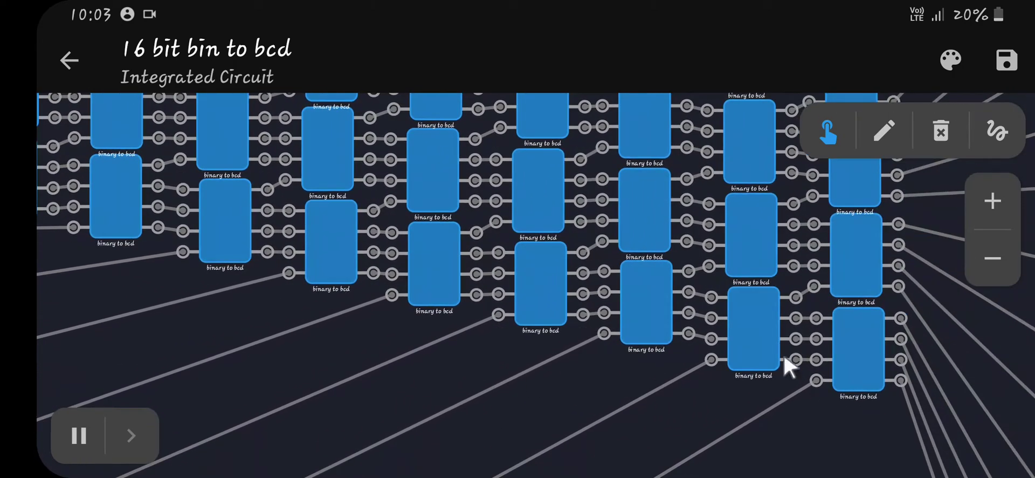
{"action": "left_click_drag", "start_coordinate": [527, 344], "coordinate": [632, 400]}
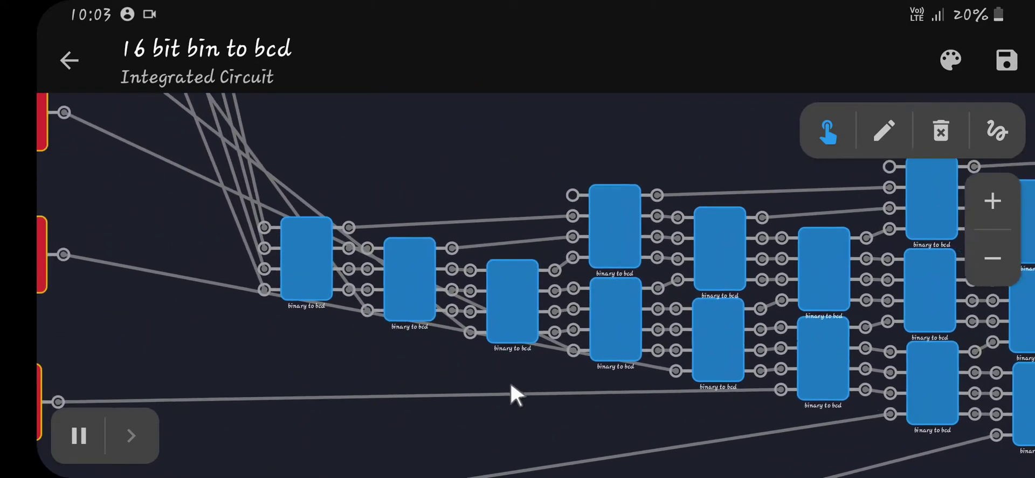
{"action": "left_click_drag", "start_coordinate": [317, 284], "coordinate": [353, 364]}
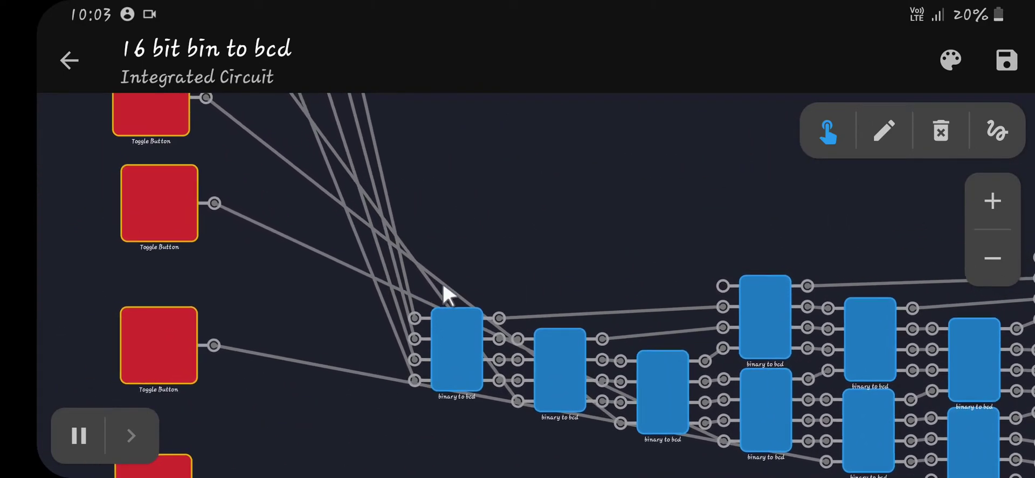
{"action": "scroll", "coordinate": [455, 324], "scroll_direction": "down", "scroll_amount": 1}
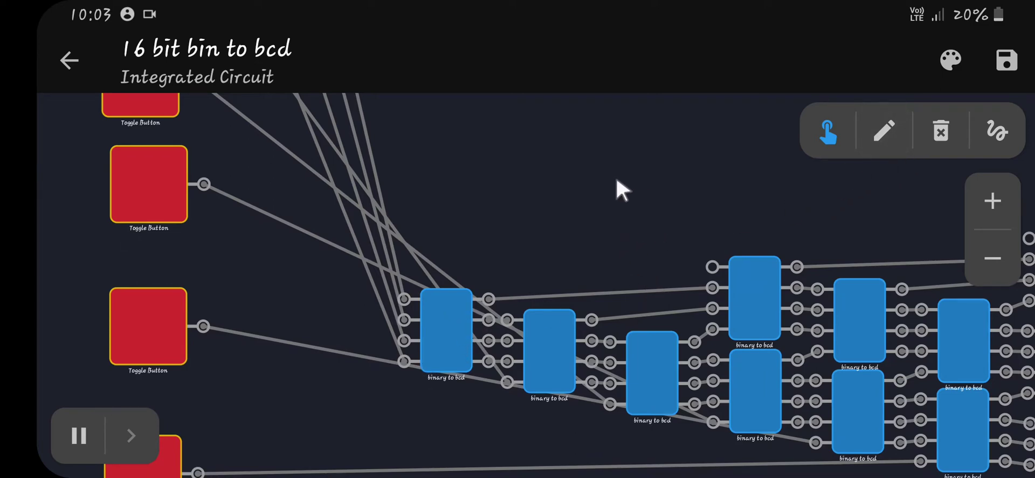
{"action": "left_click_drag", "start_coordinate": [769, 219], "coordinate": [448, 173]}
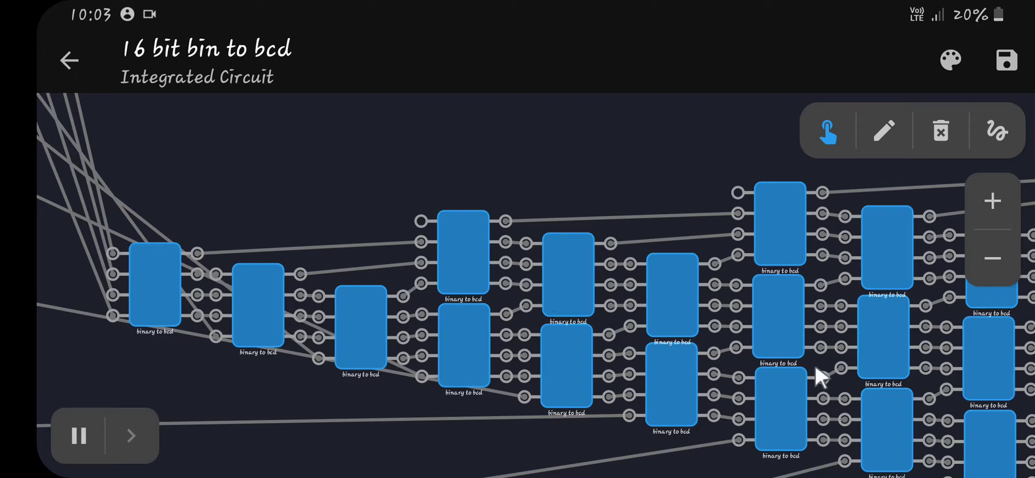
{"action": "left_click", "coordinate": [995, 261]}
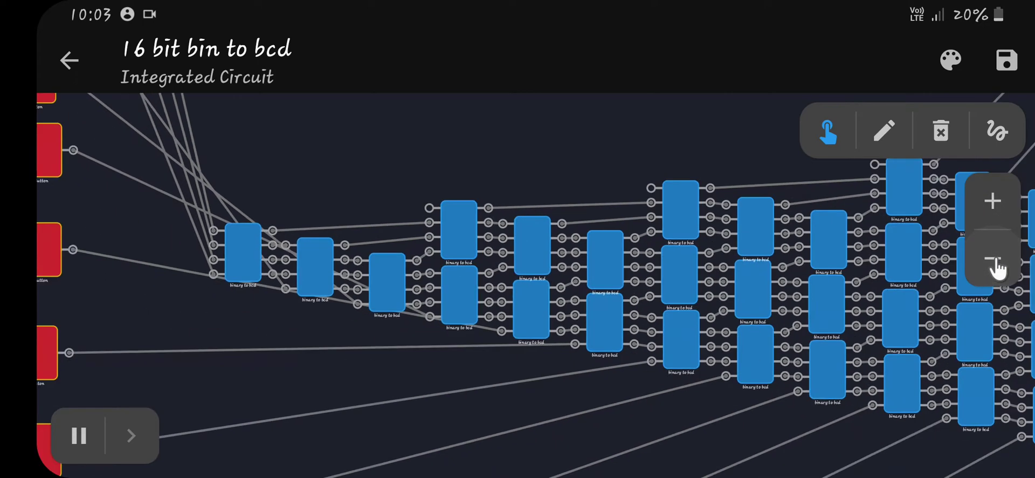
{"action": "left_click", "coordinate": [997, 264]}
{"action": "left_click_drag", "start_coordinate": [651, 368], "coordinate": [613, 408]}
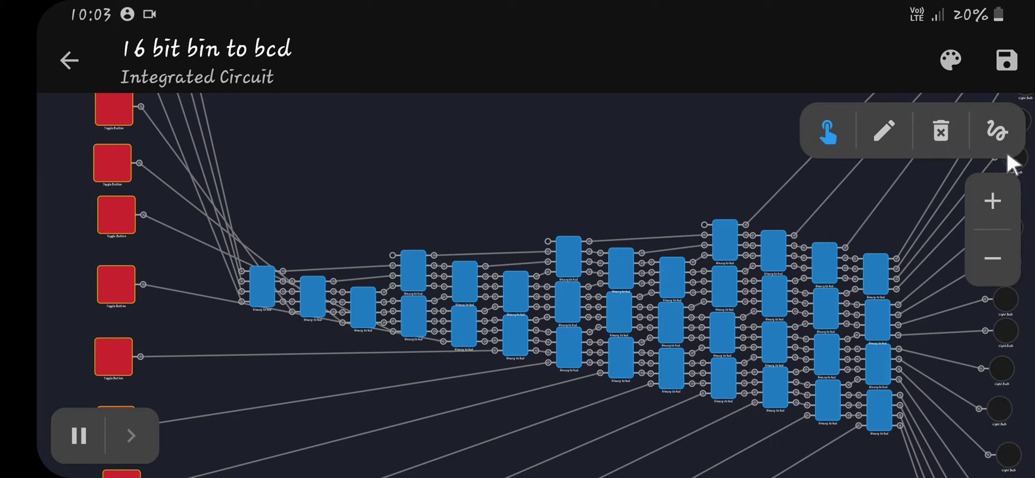
{"action": "left_click", "coordinate": [992, 211]}
{"action": "left_click", "coordinate": [992, 211]}
{"action": "left_click", "coordinate": [992, 210]}
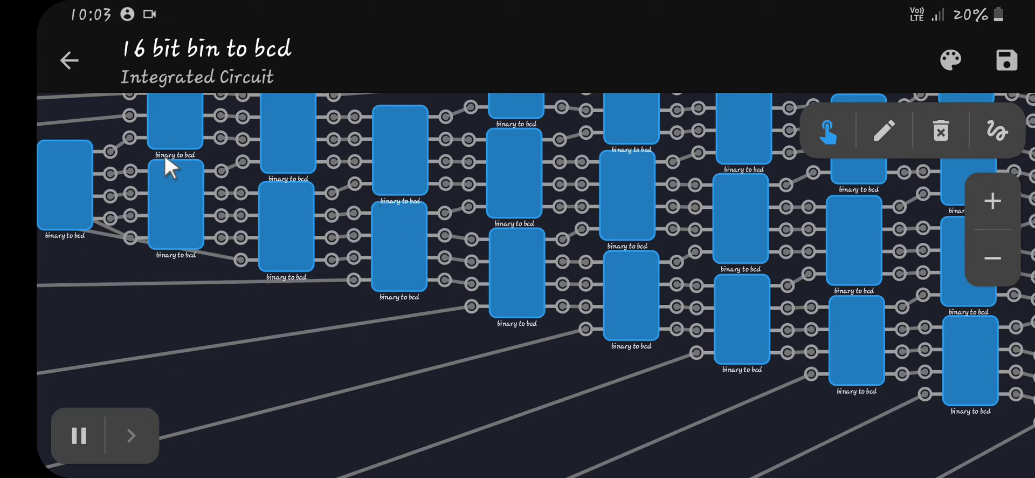
{"action": "left_click_drag", "start_coordinate": [218, 279], "coordinate": [562, 27]}
{"action": "left_click_drag", "start_coordinate": [784, 356], "coordinate": [750, 297]}
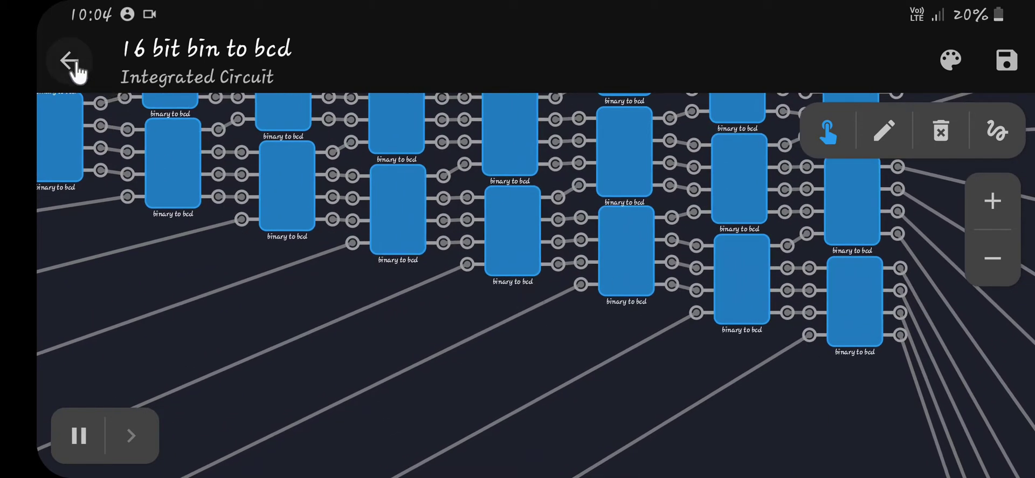
{"action": "left_click", "coordinate": [1001, 269]}
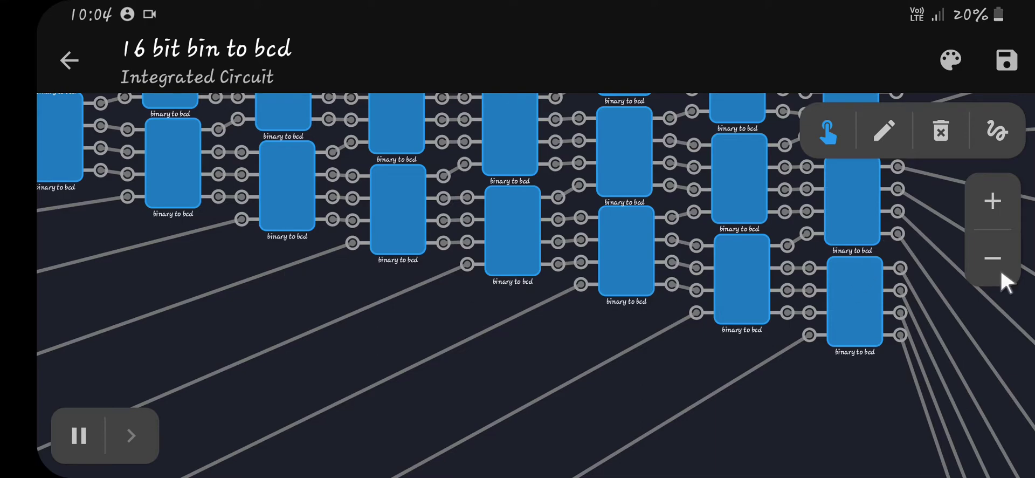
Zoom out toward the red toggle inputs of the 32 bit circuit and dismiss the notification shade.
{"action": "left_click", "coordinate": [1001, 269]}
{"action": "left_click_drag", "start_coordinate": [482, 392], "coordinate": [531, 400]}
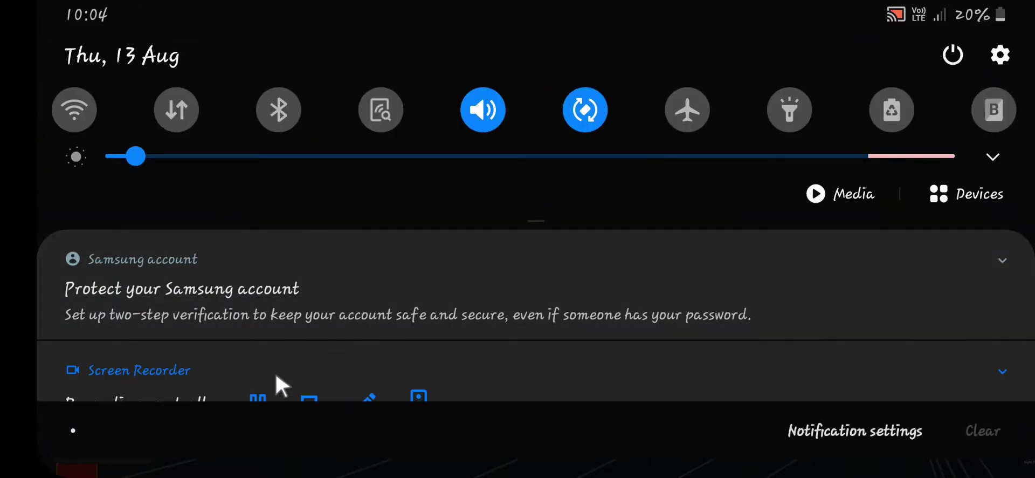
{"action": "left_click", "coordinate": [256, 393]}
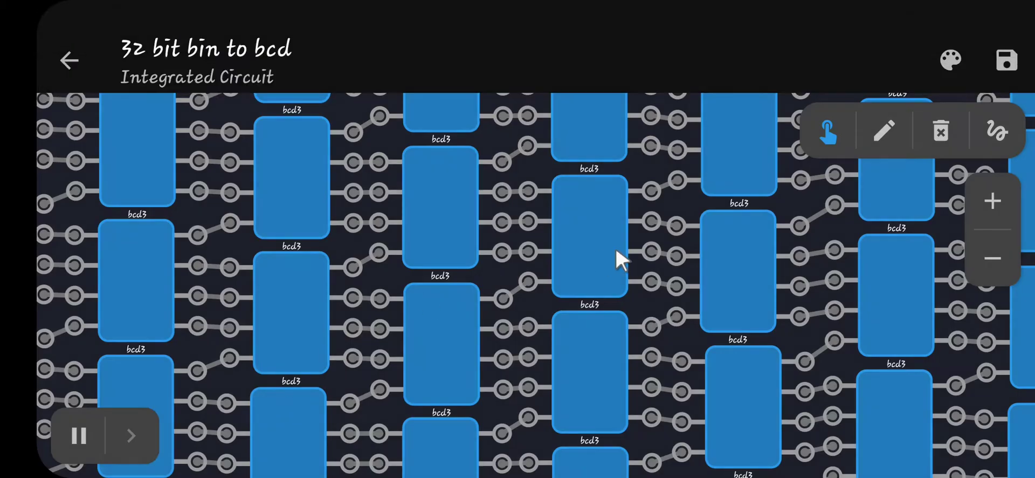
Zoom out and pan until every bcd3 column, the output bulbs and the red input column are visible.
{"action": "left_click", "coordinate": [994, 267]}
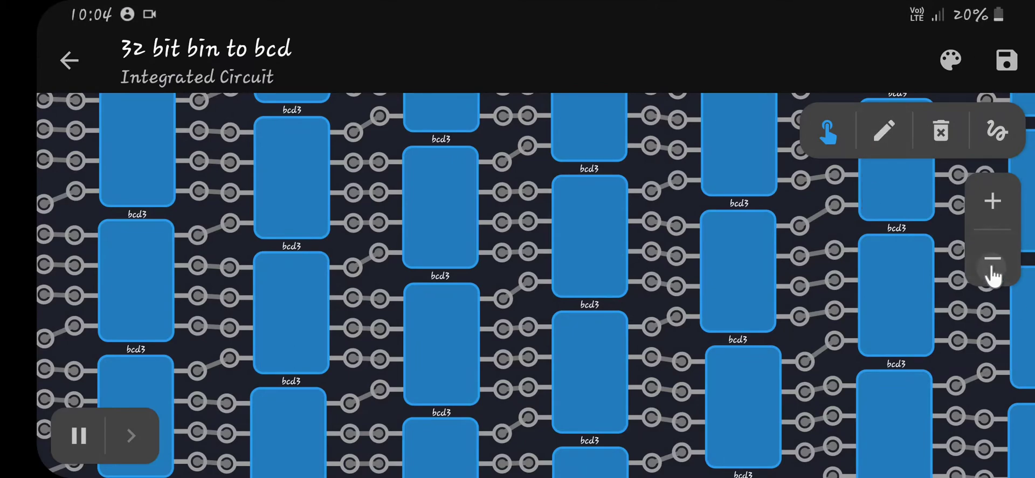
{"action": "left_click", "coordinate": [993, 264]}
{"action": "left_click_drag", "start_coordinate": [358, 347], "coordinate": [670, 358]}
{"action": "left_click_drag", "start_coordinate": [458, 317], "coordinate": [596, 393]}
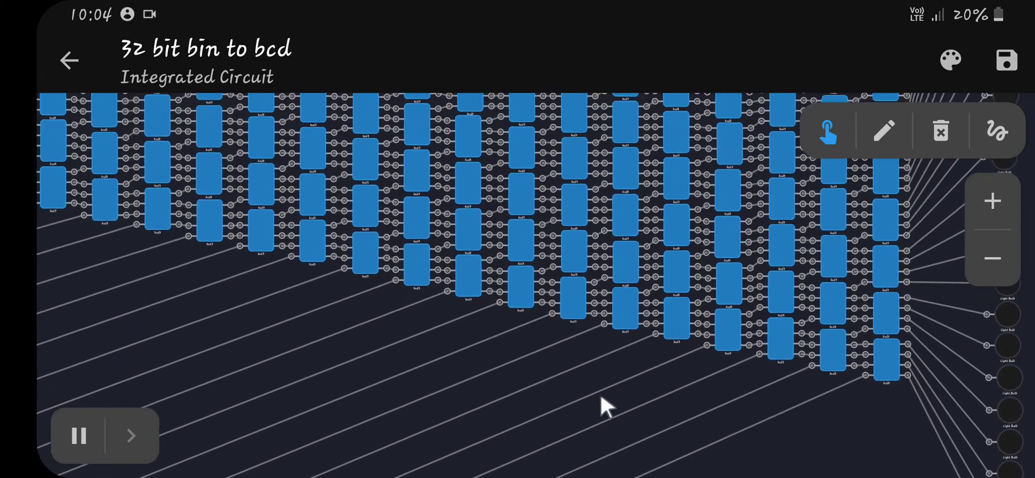
{"action": "left_click_drag", "start_coordinate": [416, 347], "coordinate": [604, 446]}
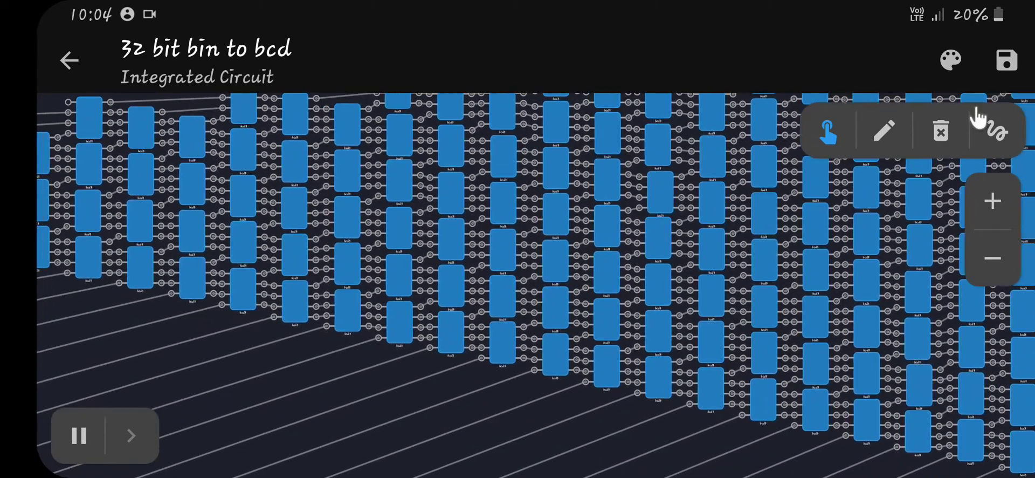
{"action": "left_click", "coordinate": [991, 273]}
{"action": "left_click", "coordinate": [990, 274]}
{"action": "left_click_drag", "start_coordinate": [575, 422], "coordinate": [528, 337]}
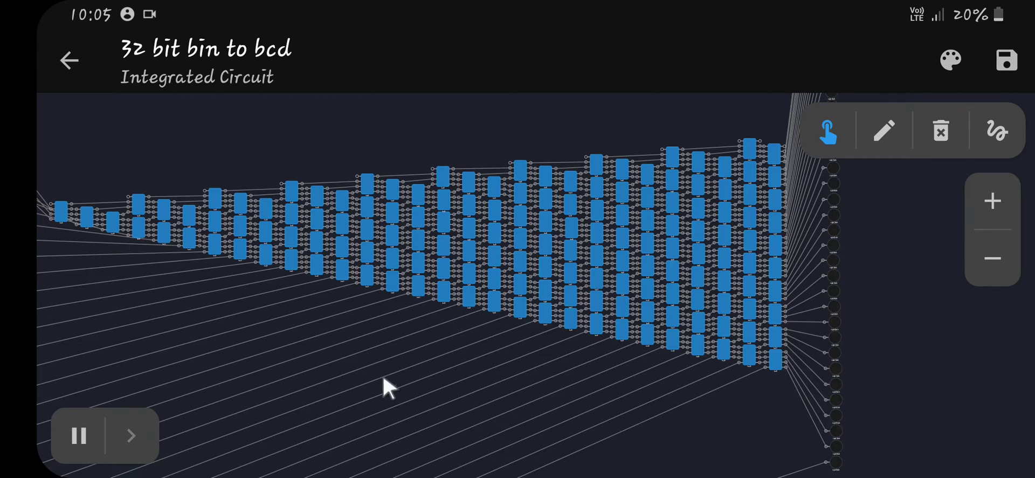
{"action": "left_click_drag", "start_coordinate": [382, 349], "coordinate": [752, 372]}
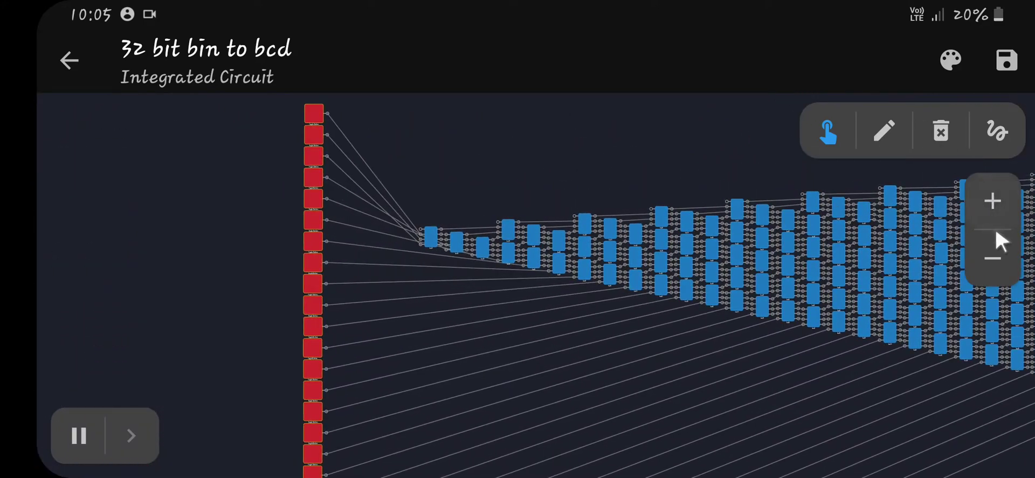
{"action": "left_click", "coordinate": [1001, 209]}
{"action": "left_click", "coordinate": [1001, 210]}
{"action": "left_click", "coordinate": [1001, 209]}
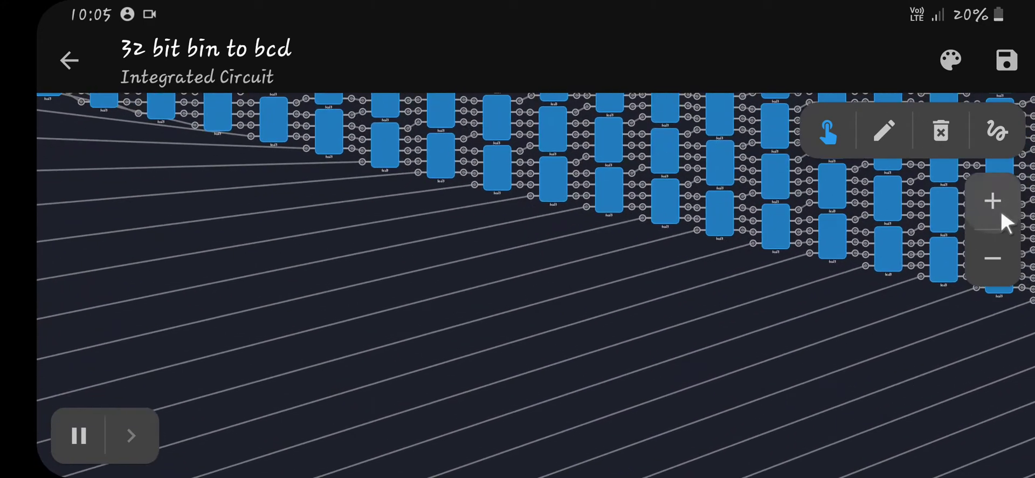
{"action": "left_click", "coordinate": [1001, 210]}
{"action": "left_click_drag", "start_coordinate": [578, 332], "coordinate": [488, 358]}
{"action": "left_click_drag", "start_coordinate": [816, 393], "coordinate": [661, 356]}
{"action": "left_click", "coordinate": [1004, 275]}
{"action": "left_click", "coordinate": [1003, 273]}
{"action": "left_click", "coordinate": [1002, 271]}
{"action": "left_click_drag", "start_coordinate": [741, 339], "coordinate": [499, 418]}
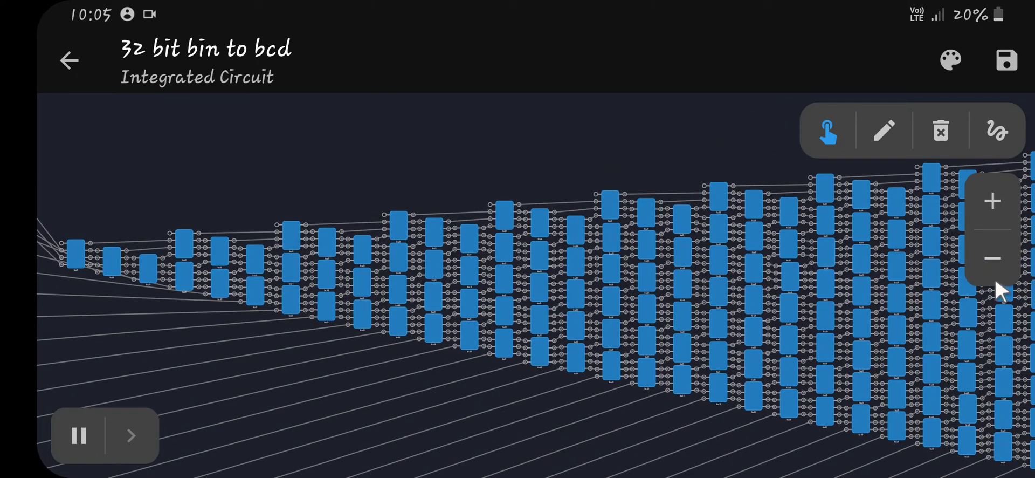
{"action": "left_click", "coordinate": [993, 265]}
{"action": "left_click_drag", "start_coordinate": [711, 441], "coordinate": [618, 405]}
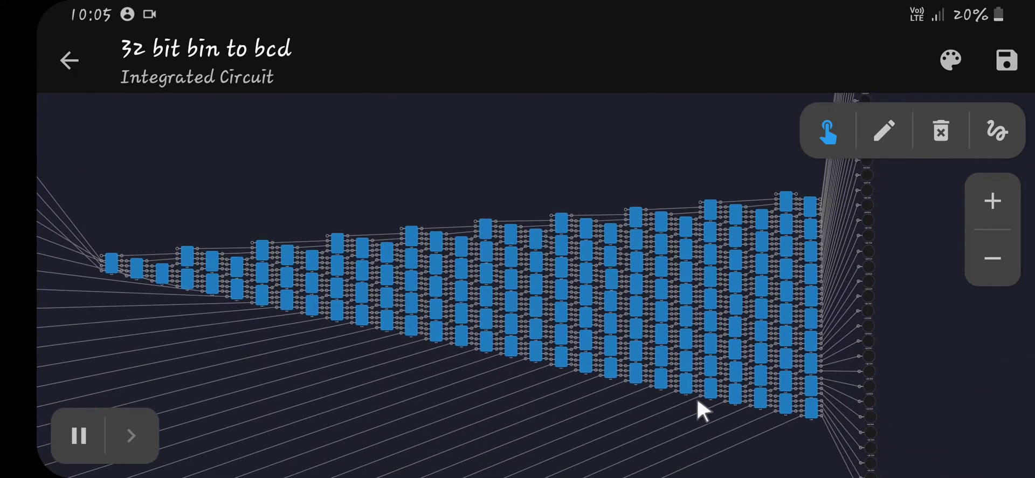
{"action": "left_click", "coordinate": [993, 205]}
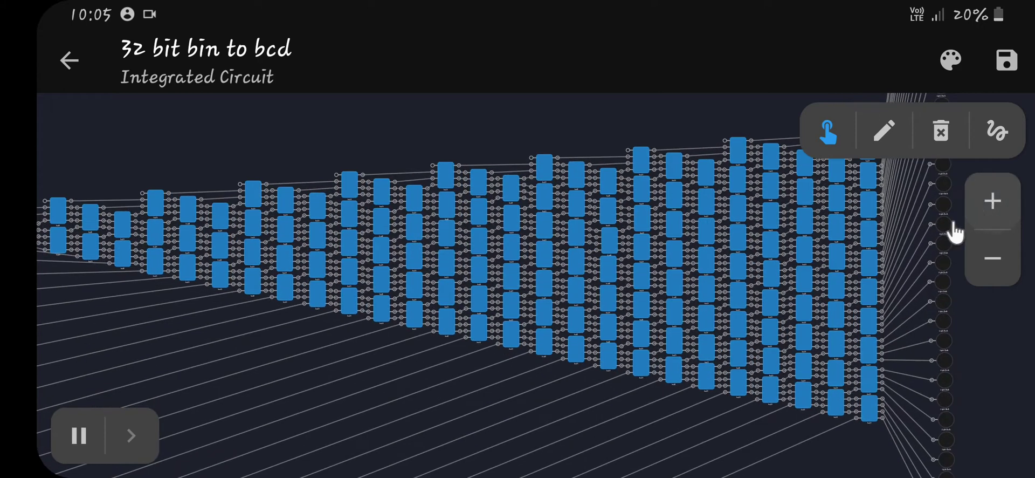
{"action": "left_click_drag", "start_coordinate": [566, 398], "coordinate": [672, 434]}
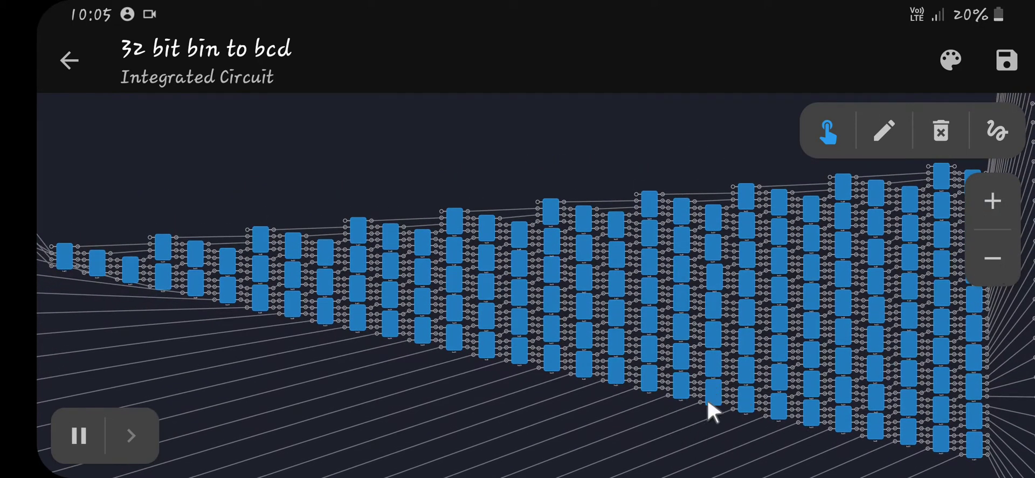
{"action": "left_click", "coordinate": [999, 258]}
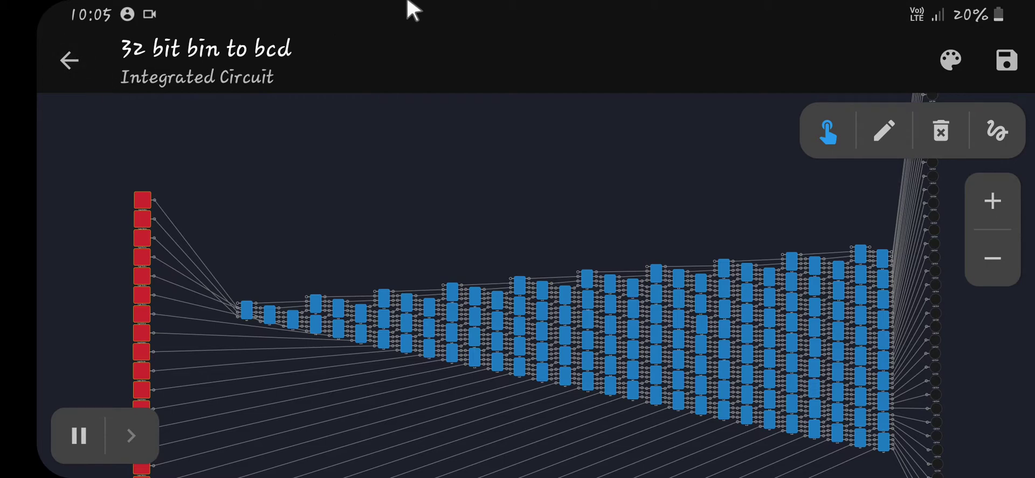
Open the notification shade with Super+N and dismiss it with Escape.
{"action": "key", "text": "super+n"}
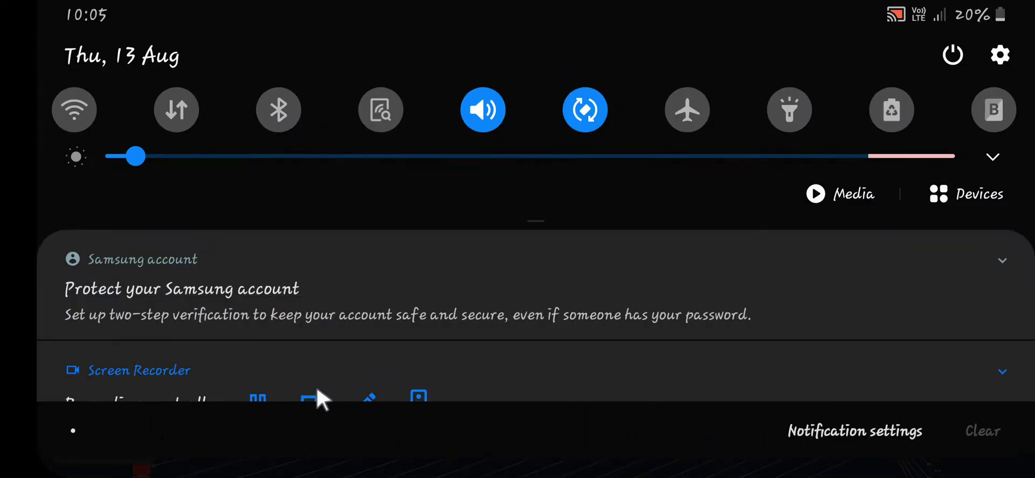
{"action": "key", "text": "Escape"}
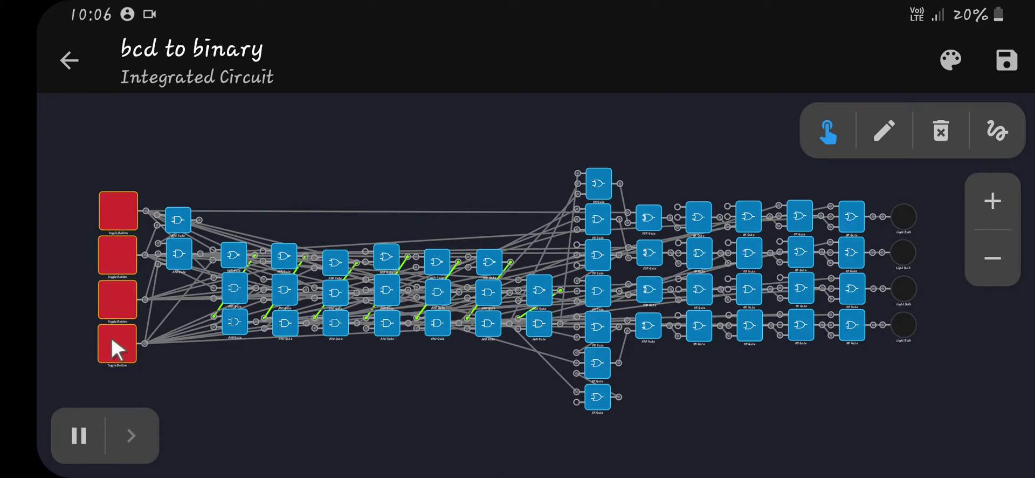
{"action": "left_click_drag", "start_coordinate": [272, 362], "coordinate": [290, 271]}
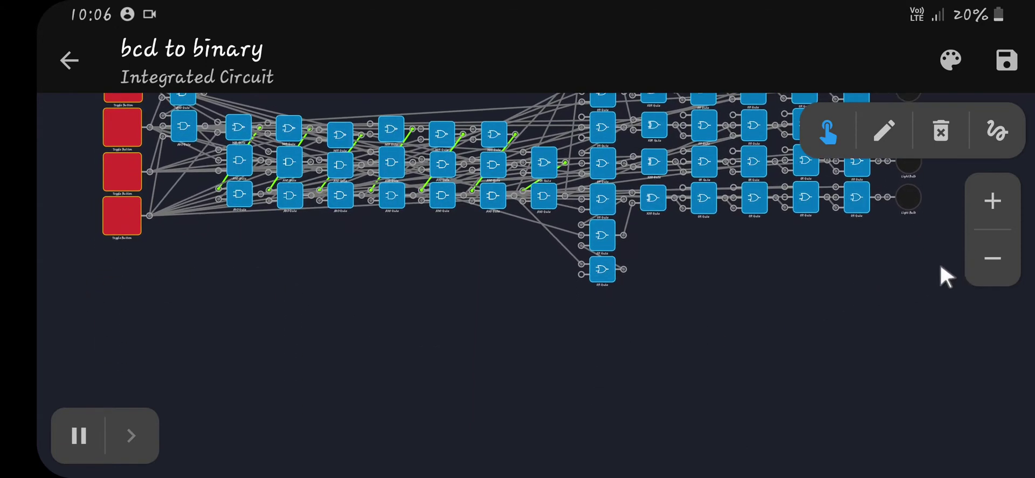
{"action": "left_click_drag", "start_coordinate": [321, 296], "coordinate": [342, 426]}
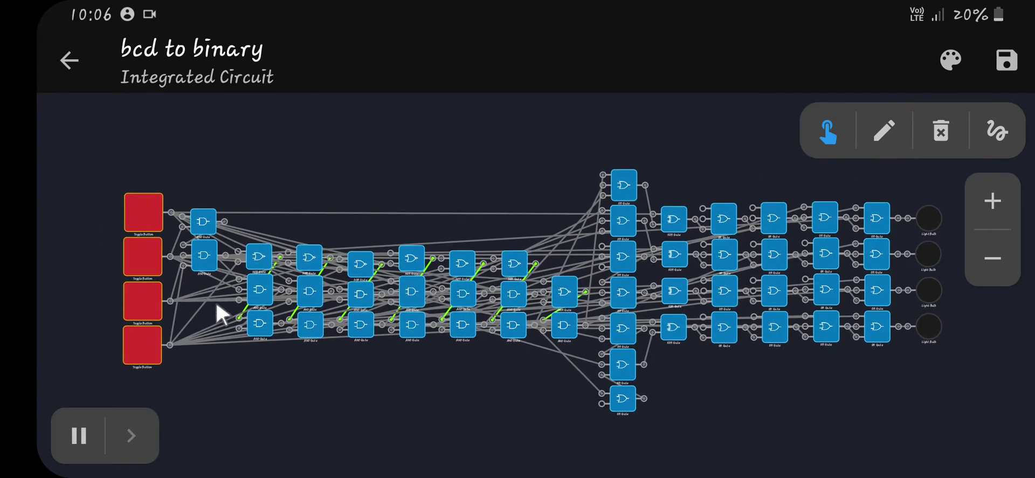
{"action": "left_click", "coordinate": [142, 335]}
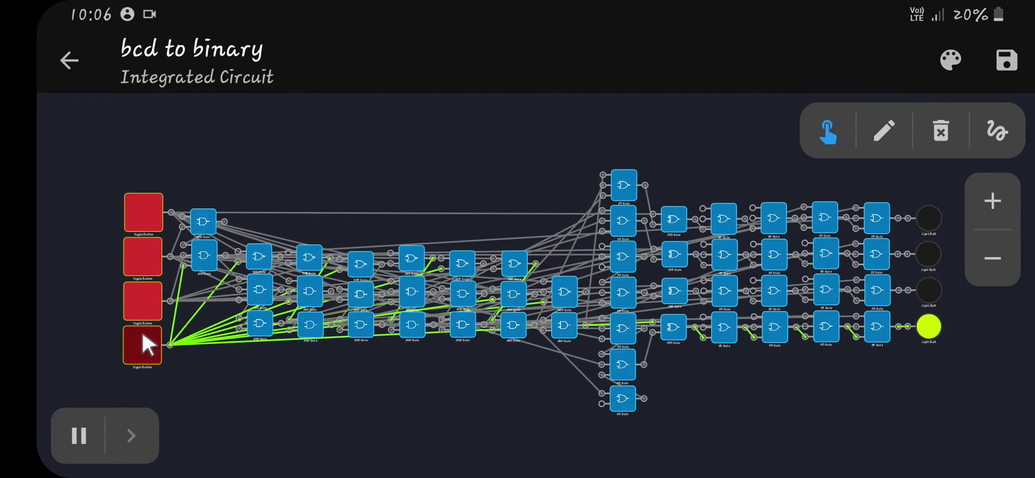
{"action": "left_click", "coordinate": [139, 296]}
{"action": "left_click", "coordinate": [141, 253]}
{"action": "left_click", "coordinate": [149, 210]}
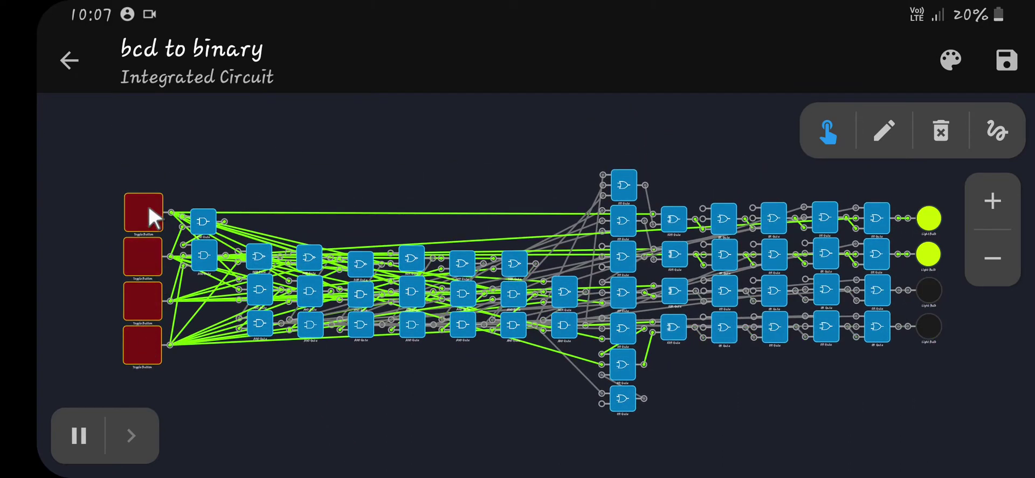
{"action": "left_click", "coordinate": [136, 337]}
{"action": "left_click", "coordinate": [140, 294]}
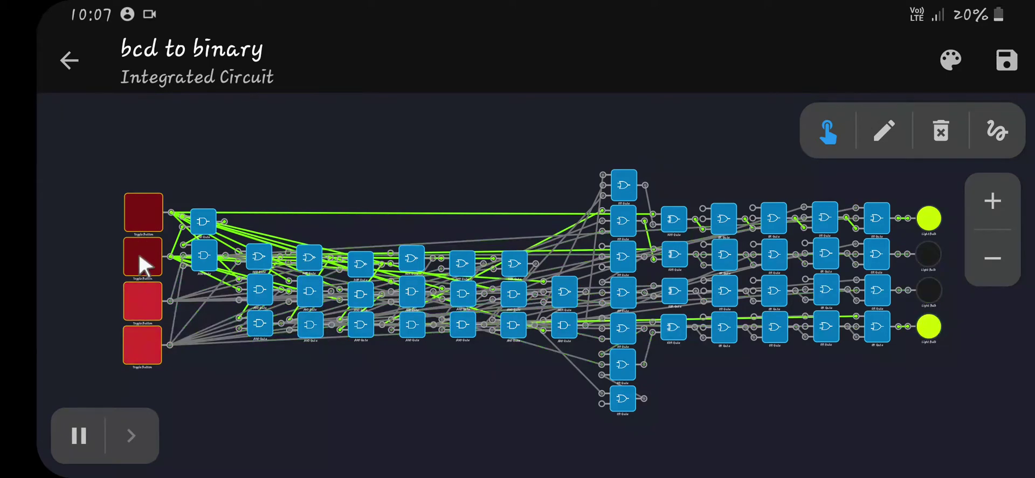
{"action": "left_click", "coordinate": [139, 254]}
{"action": "left_click", "coordinate": [141, 213]}
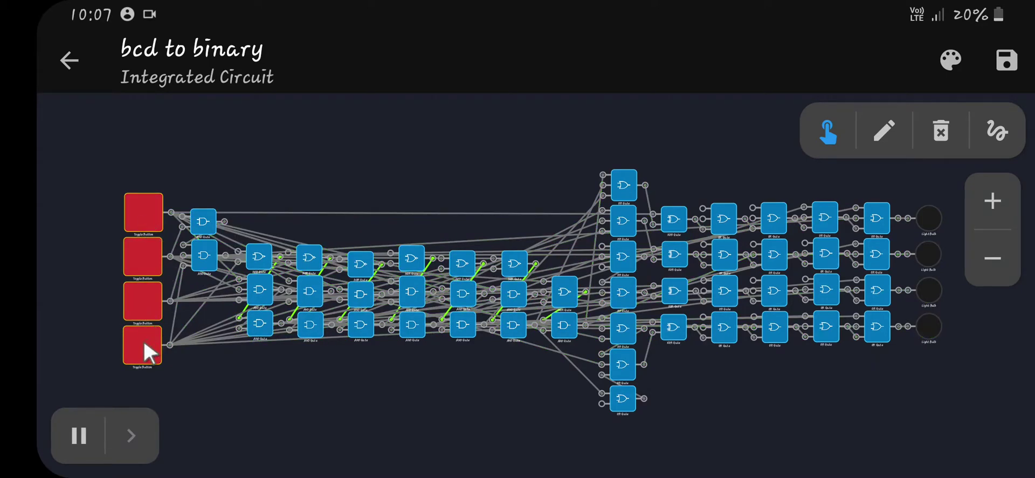